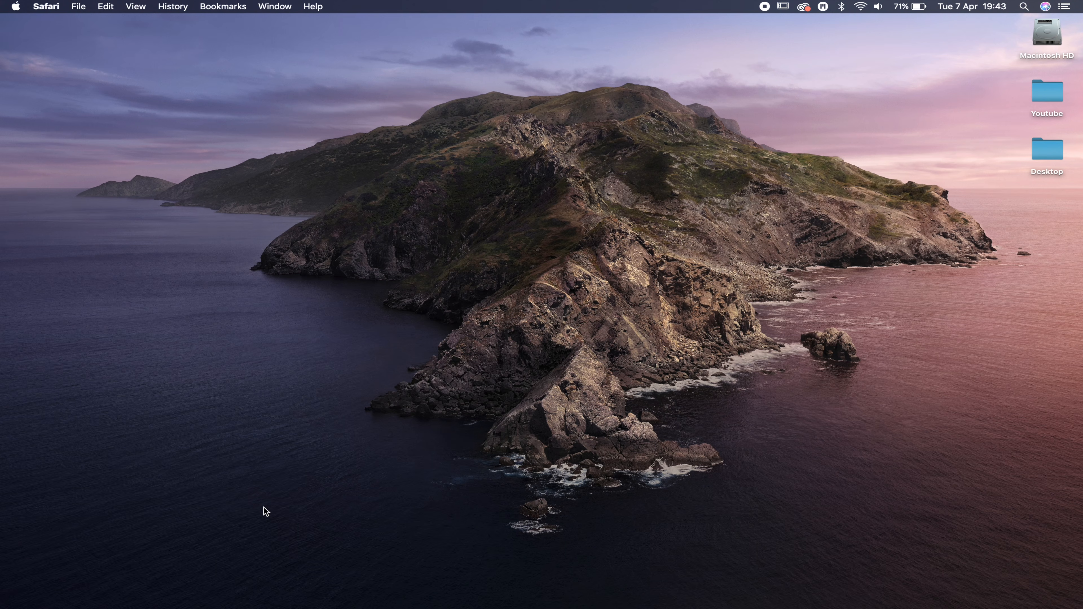
Switch to Final Cut Pro and add the marked range of clip C0013 to the start of the empty MotionVFX timeline.
click(458, 602)
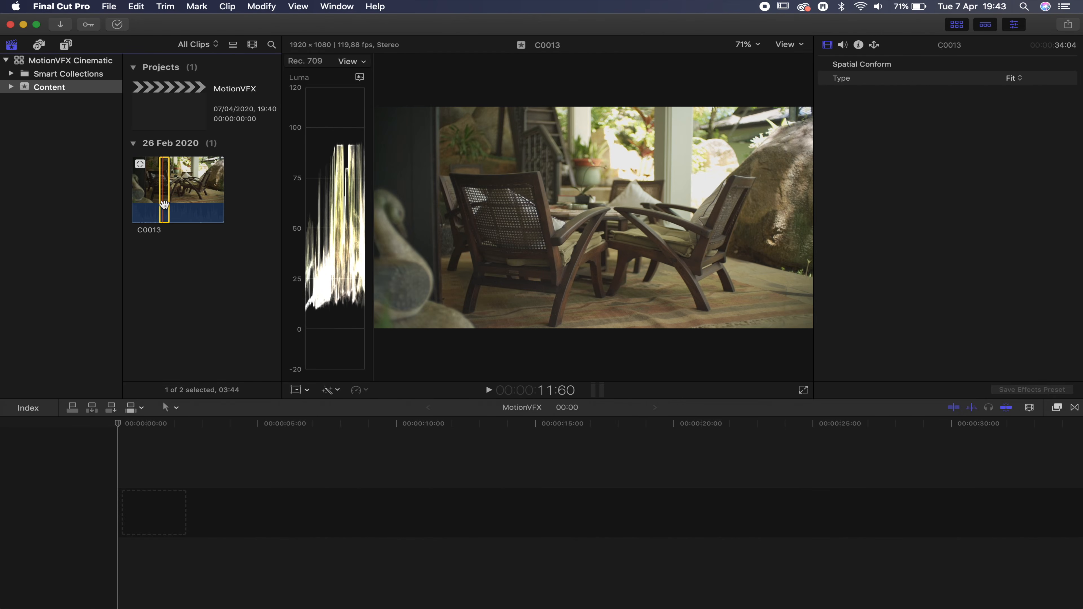
drag(165, 201, 157, 504)
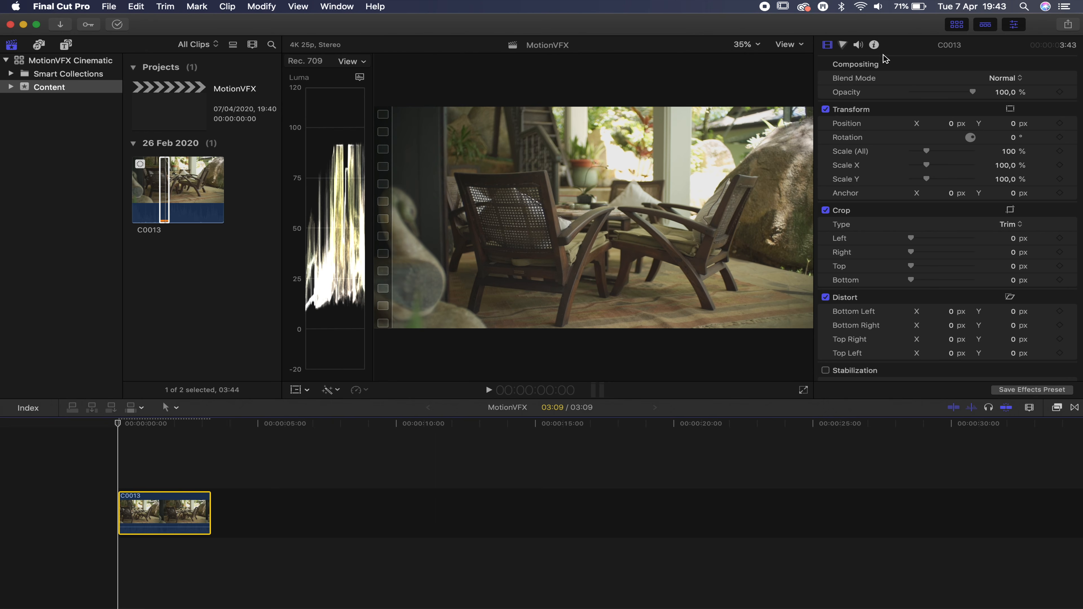
Set the timeline clip's Color Space Override to Off for comparison, and restore it to Rec. 709.
click(877, 47)
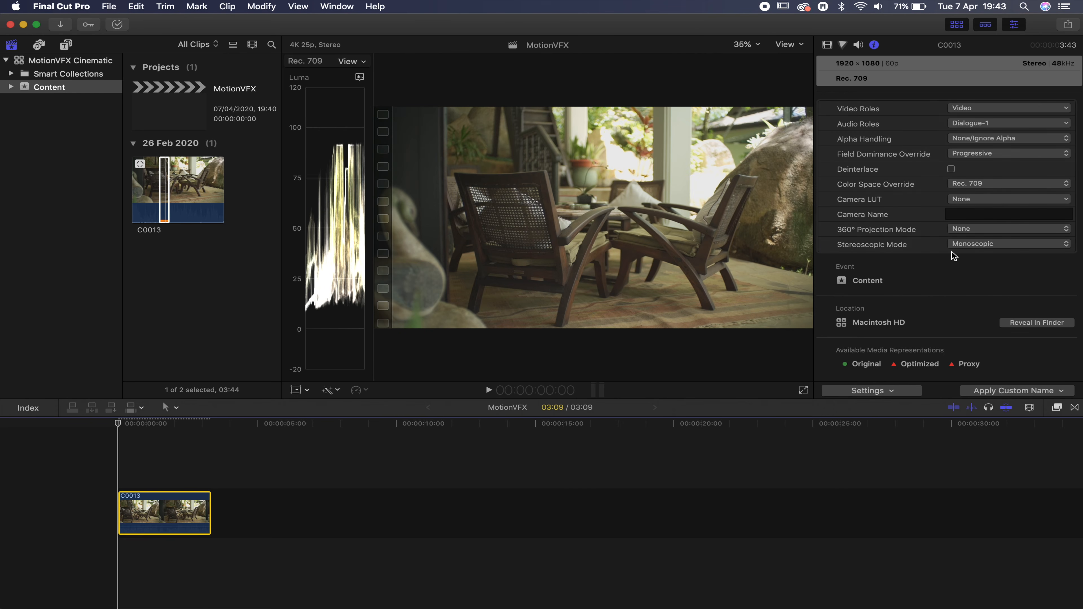
click(982, 183)
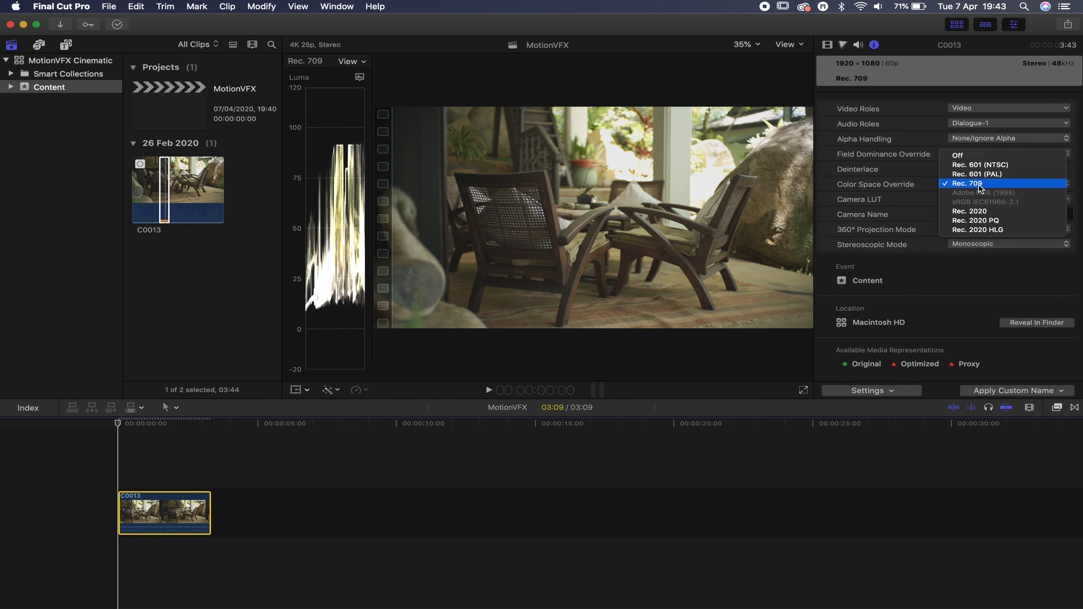
click(985, 156)
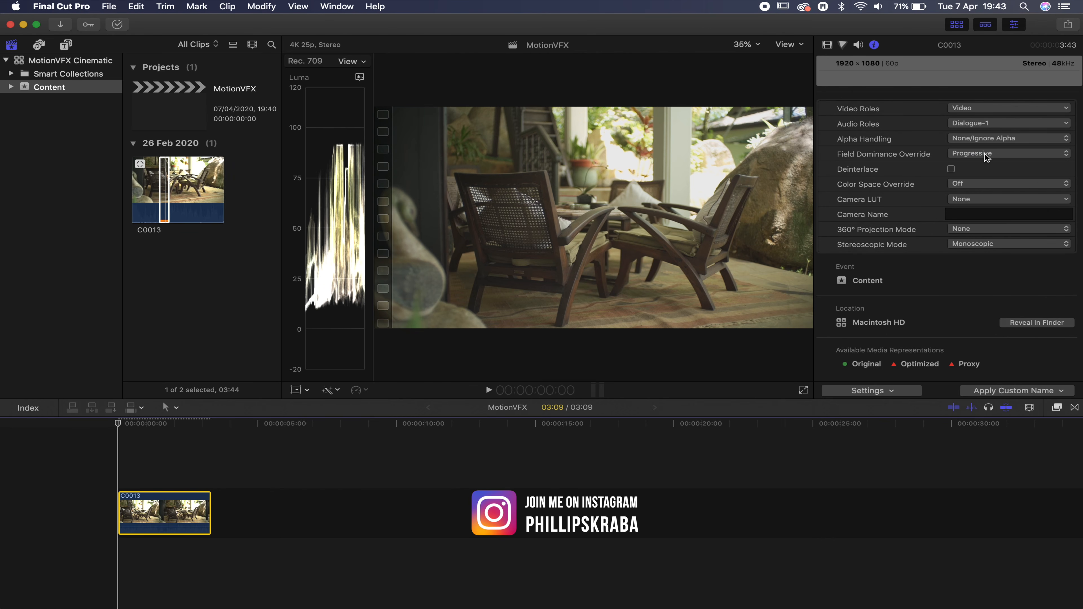
key(space)
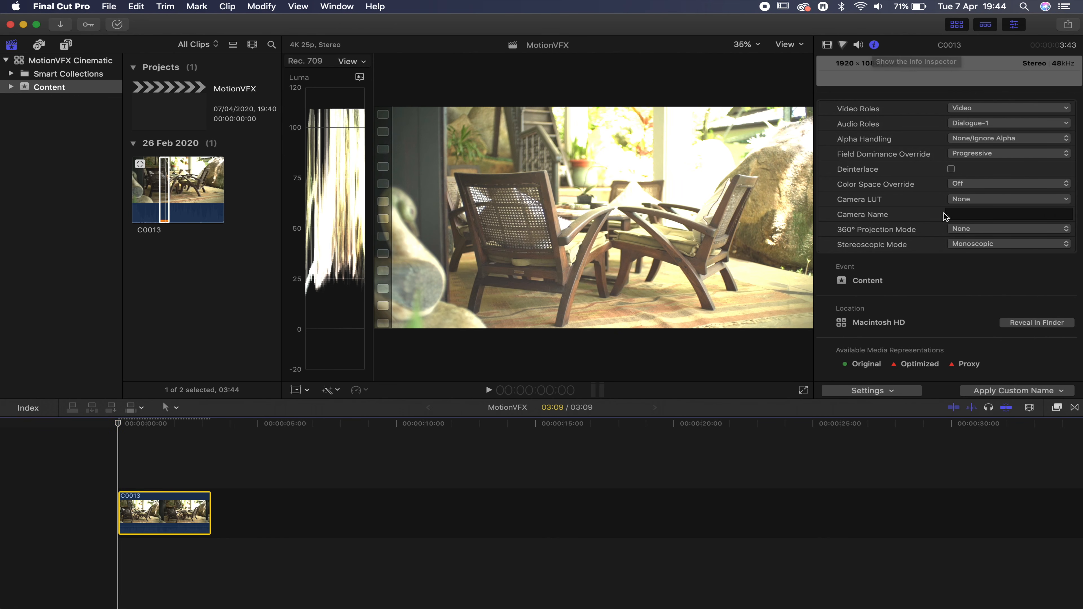
click(981, 186)
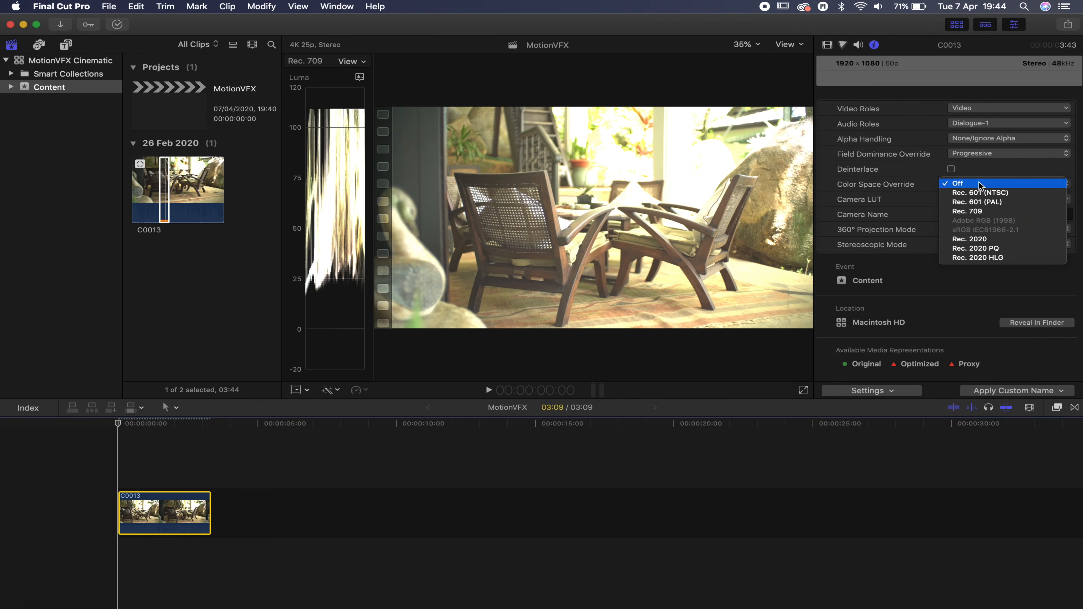
click(978, 212)
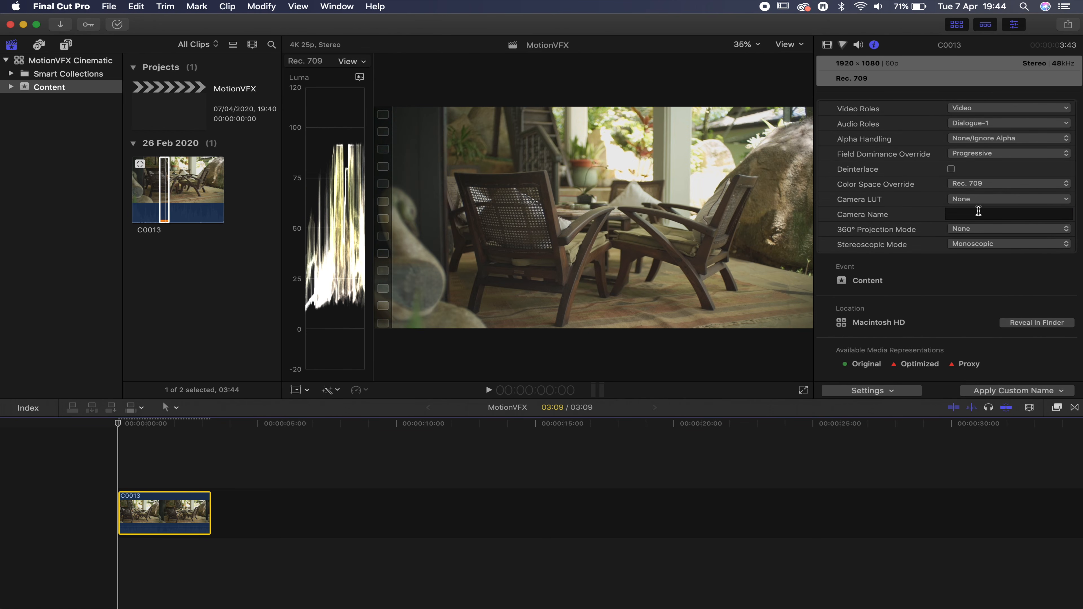
Bring back the clip's video properties and play it from its start to check the camera movement.
click(827, 44)
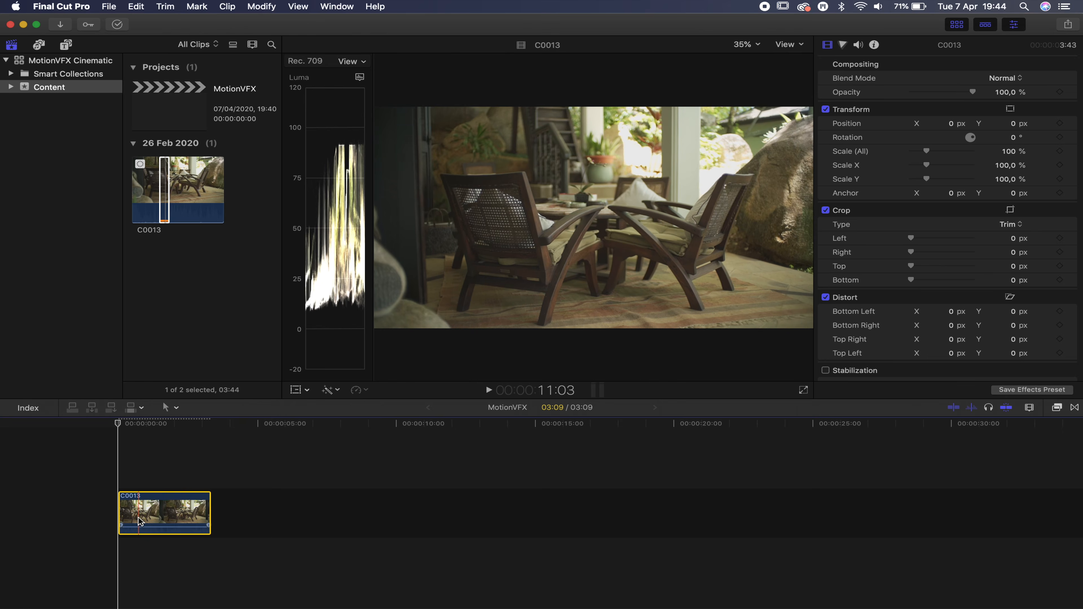
key(s)
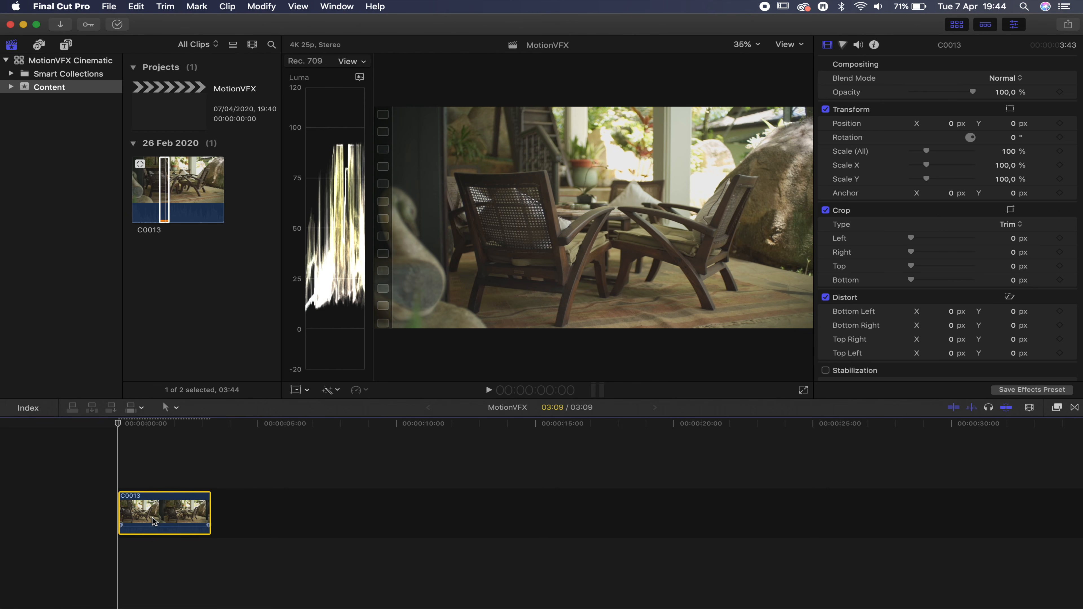
key(space)
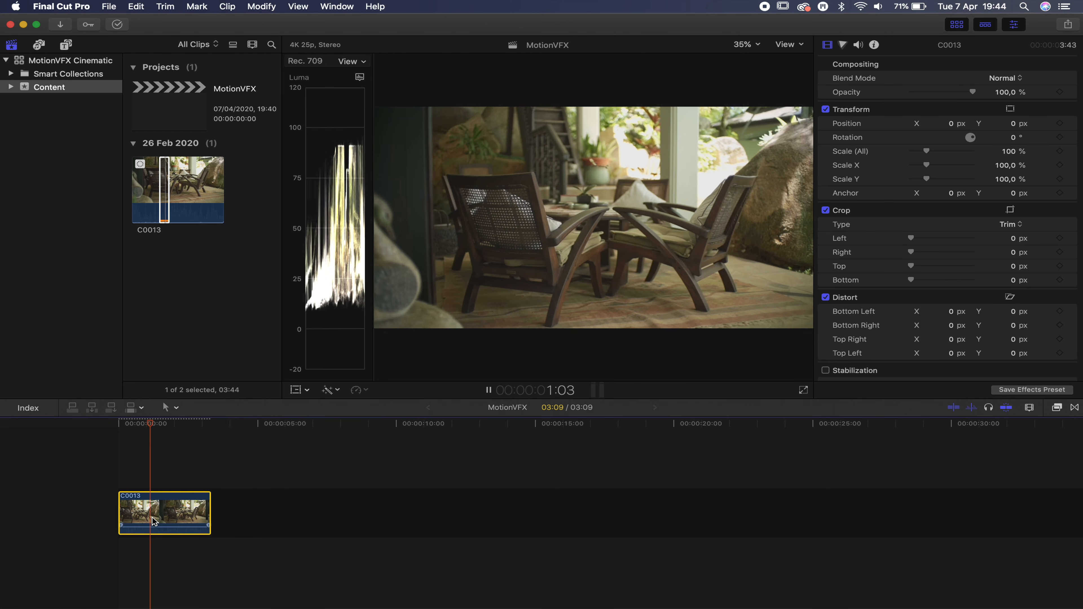
key(space)
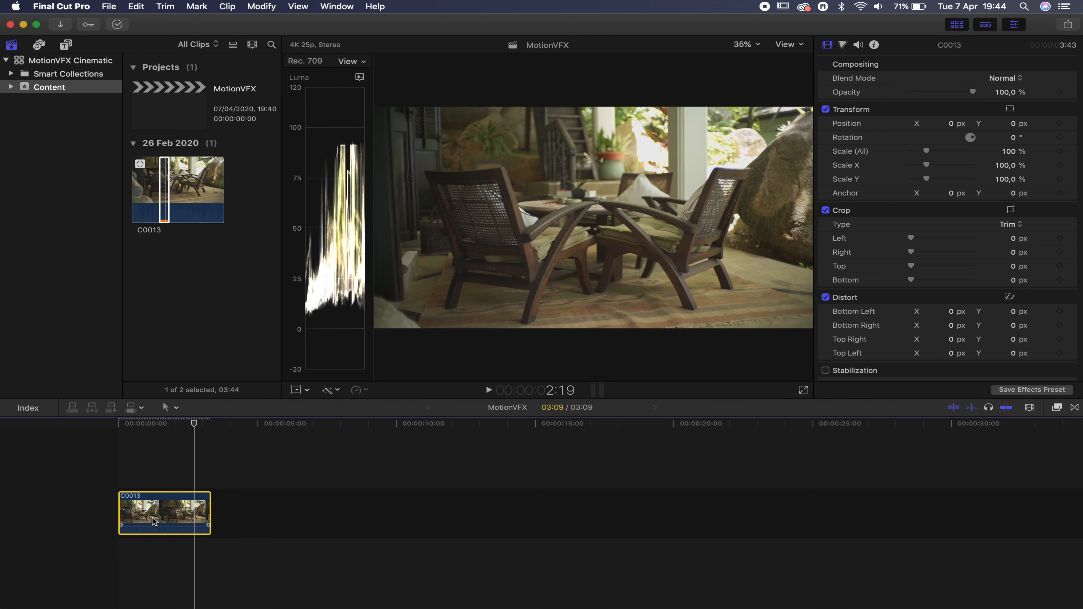
Turn on Stabilization for clip C0013.
click(825, 372)
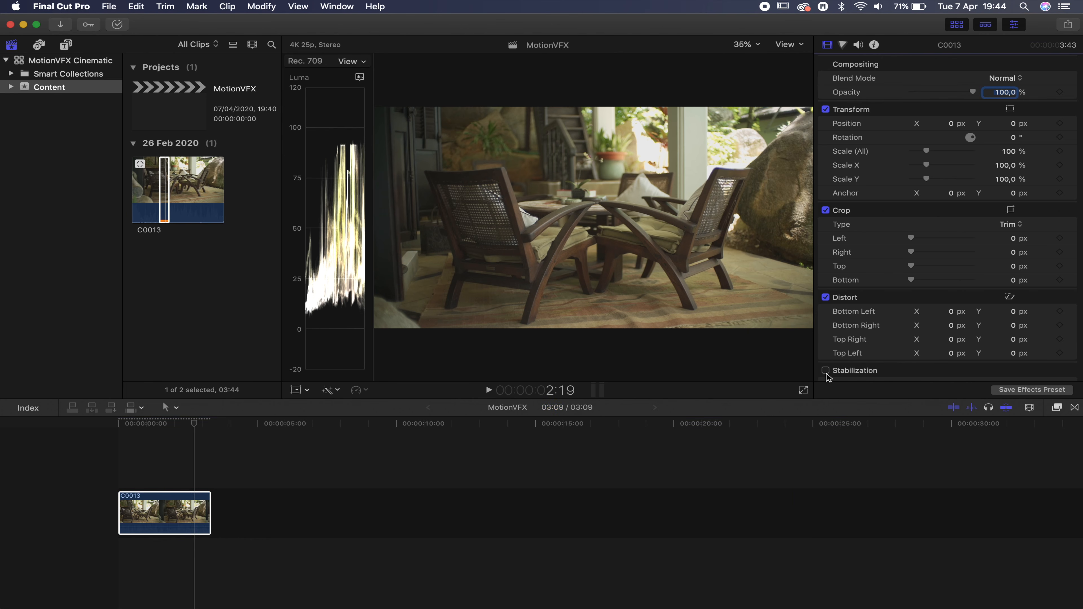
click(826, 370)
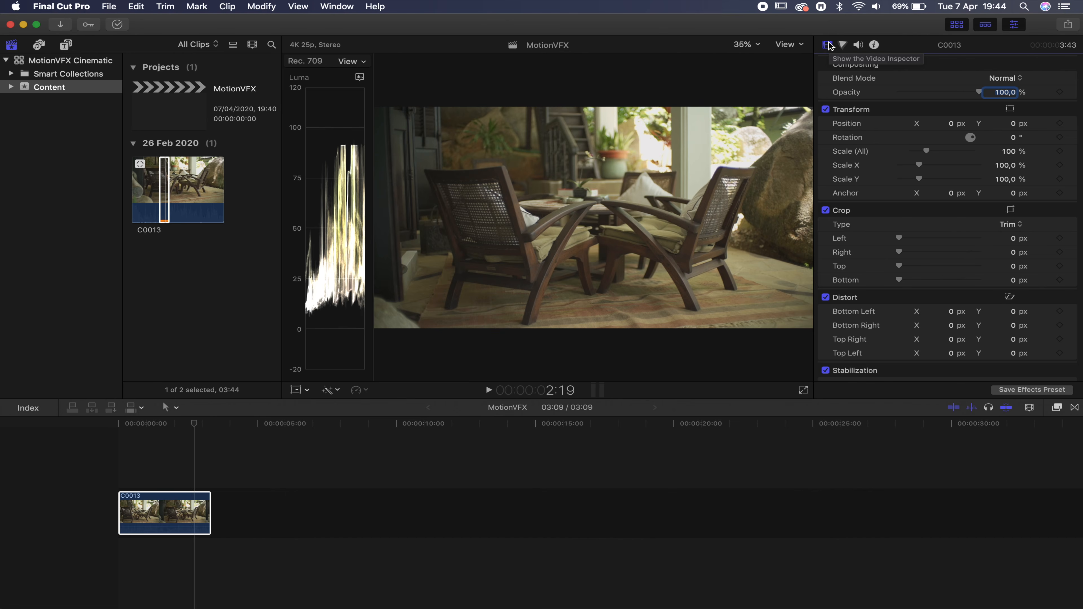
click(832, 428)
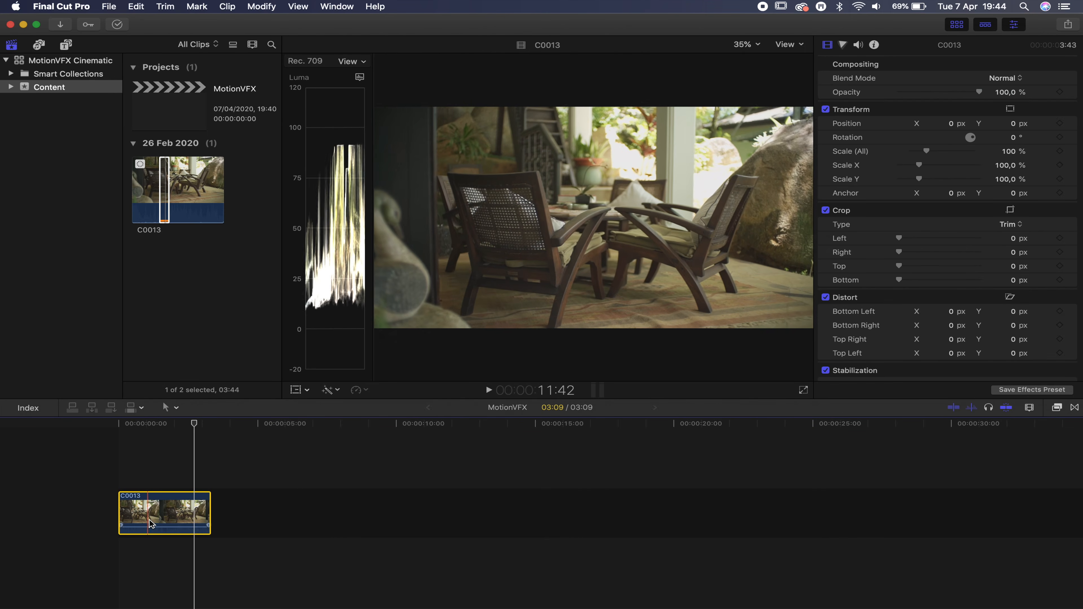
Apply the mFilmLook effect to clip C0013 and turn off its Show OSC option.
click(154, 518)
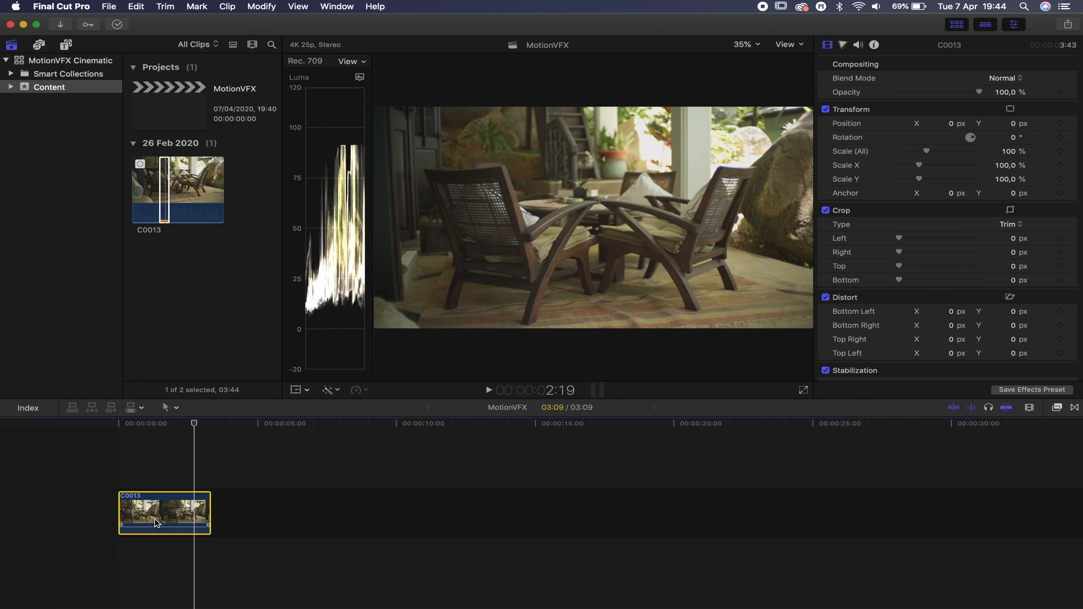
click(1055, 409)
click(721, 528)
drag(864, 464, 156, 519)
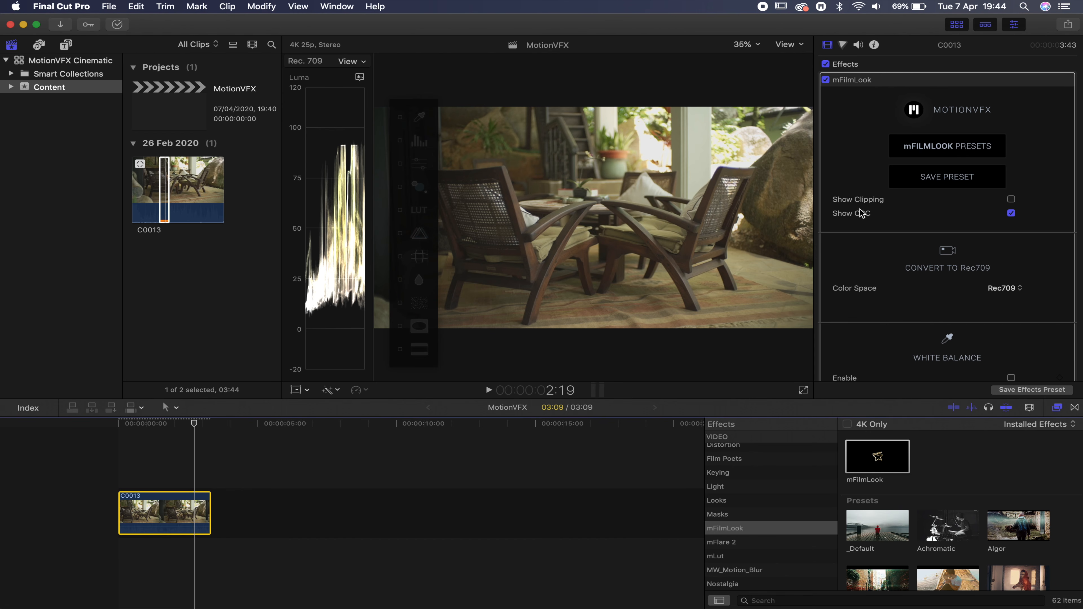
click(1012, 215)
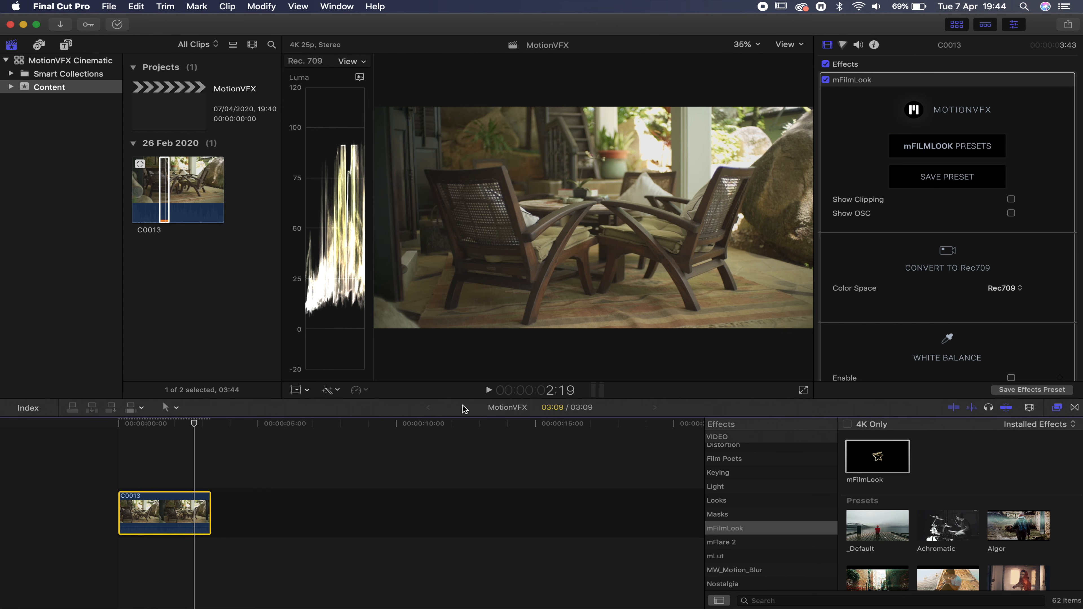
Park the playhead 17 frames into the clip and apply the built-in Coast preset to its mFilmLook effect.
click(137, 431)
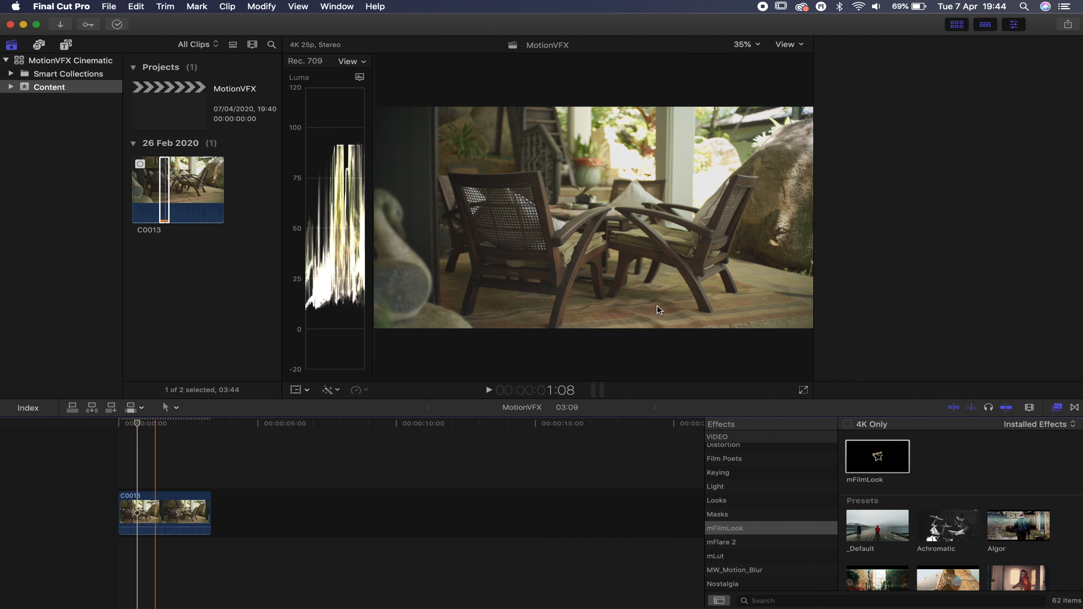
click(167, 506)
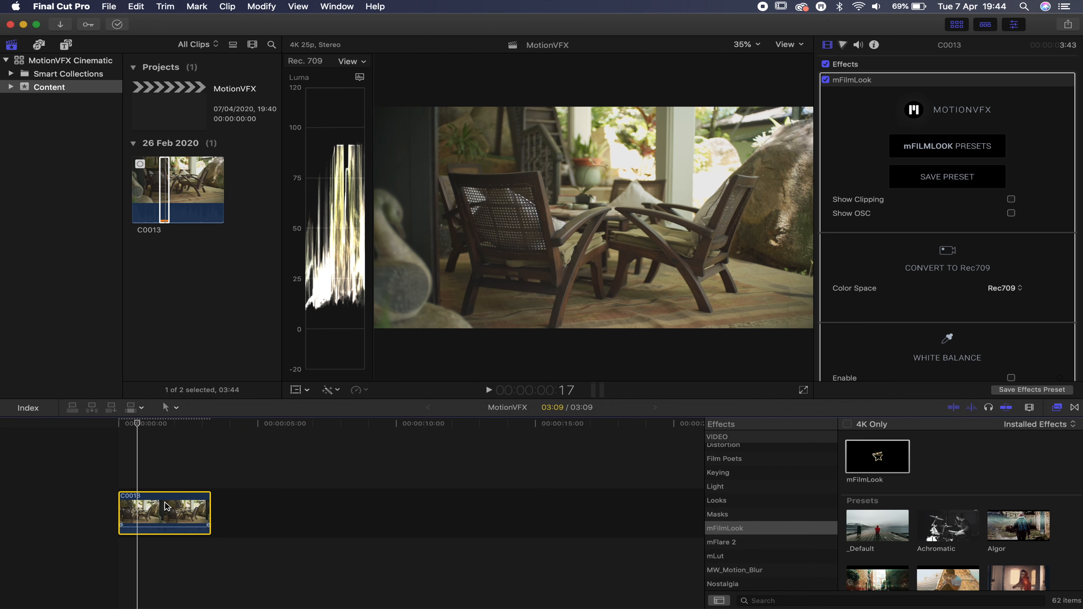
click(947, 148)
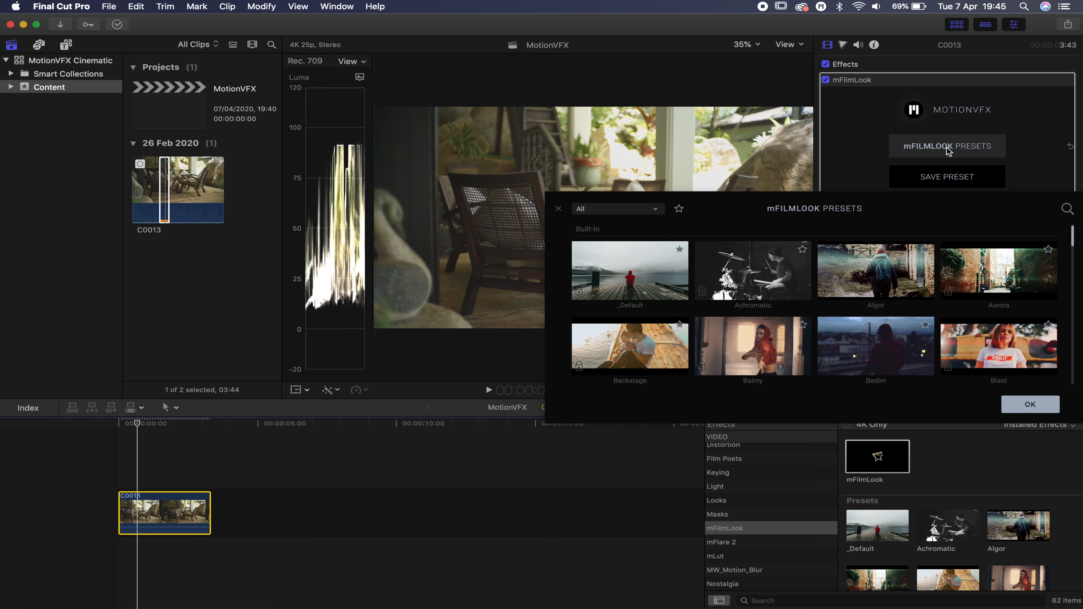
scroll(845, 332, down, 15)
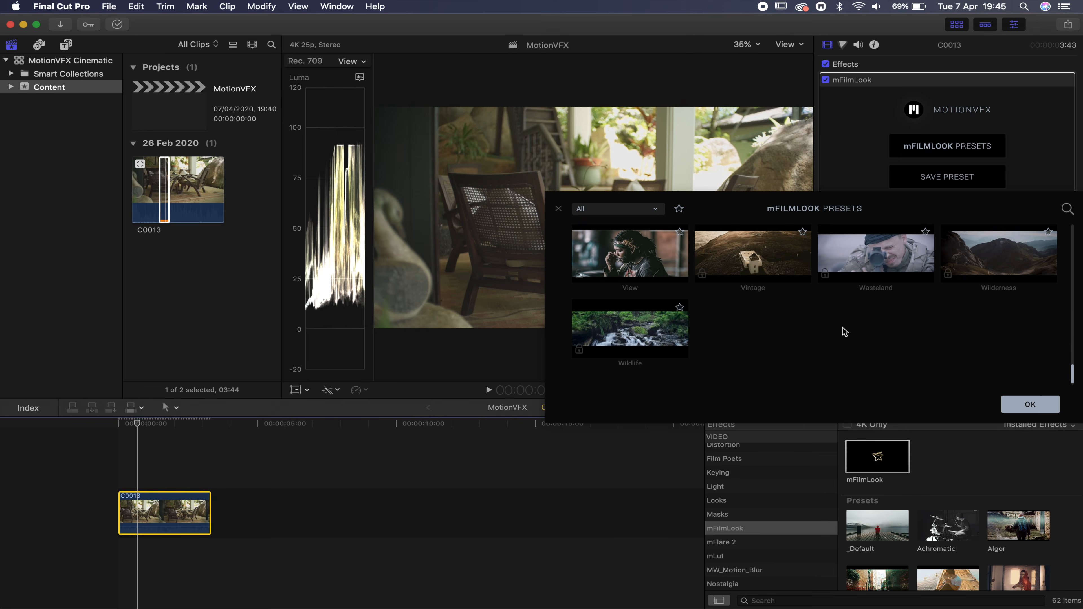
scroll(843, 331, up, 3)
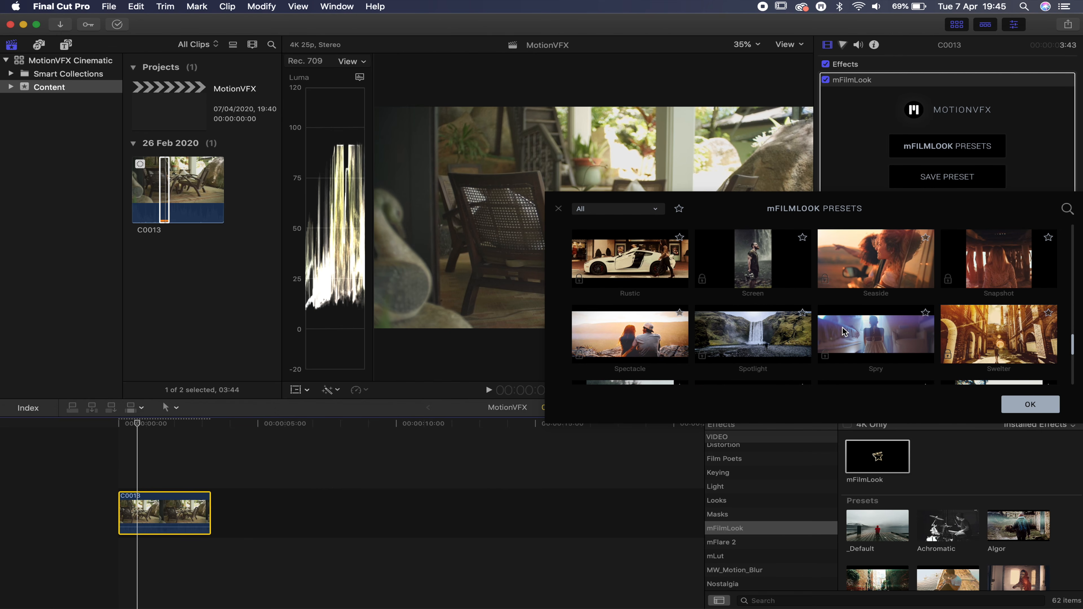
scroll(791, 271, up, 6)
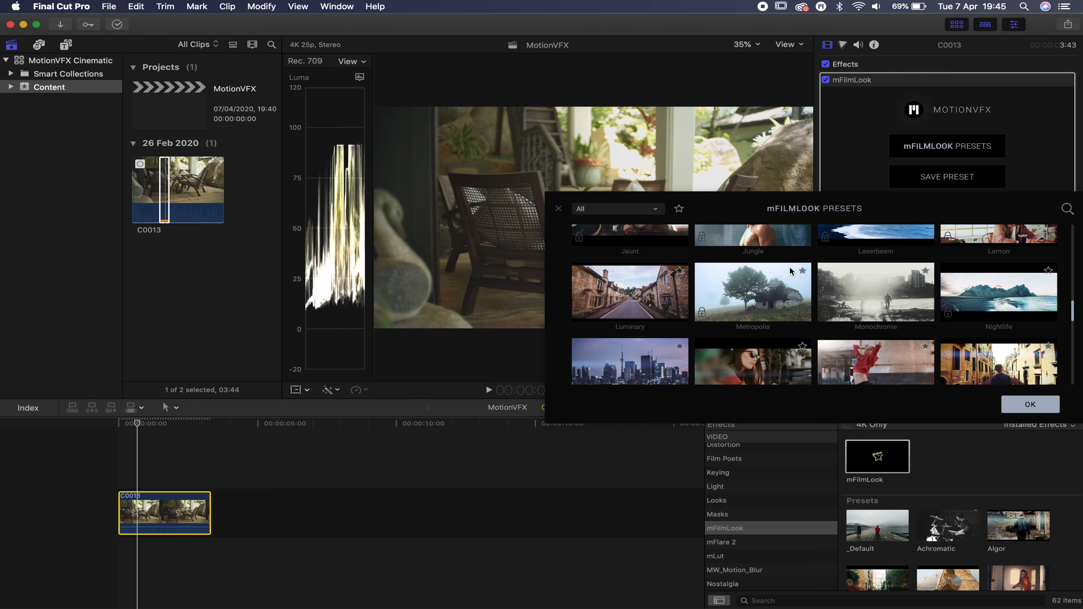
scroll(789, 270, up, 8)
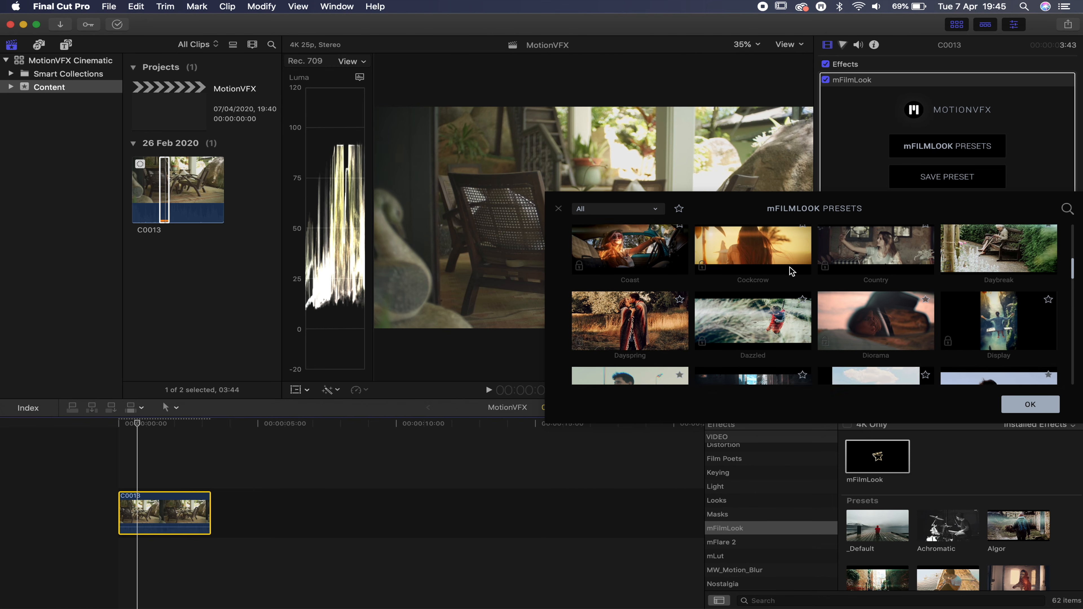
click(619, 270)
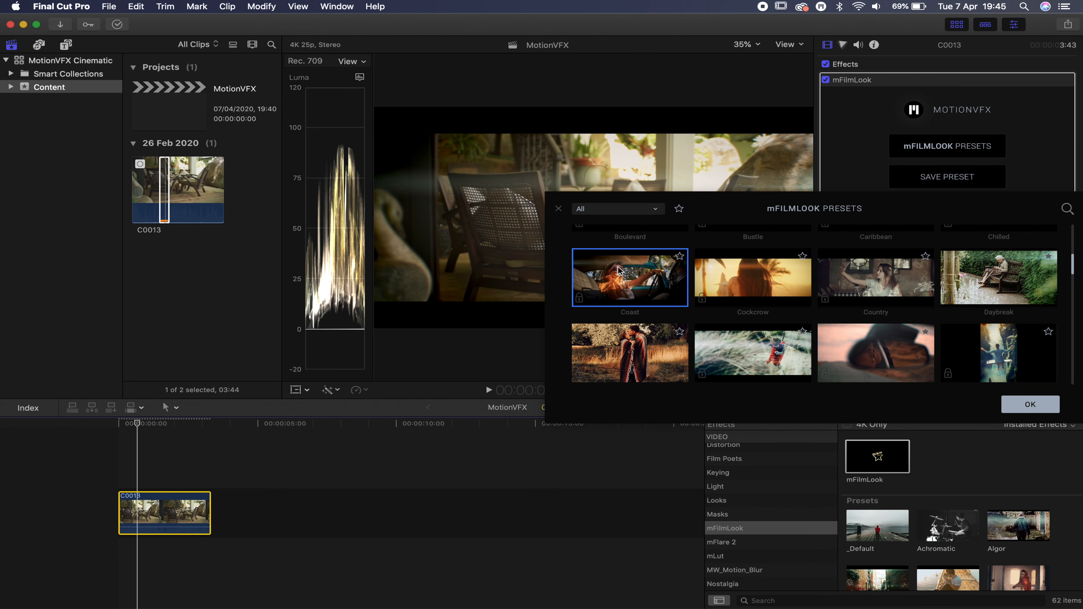
click(559, 209)
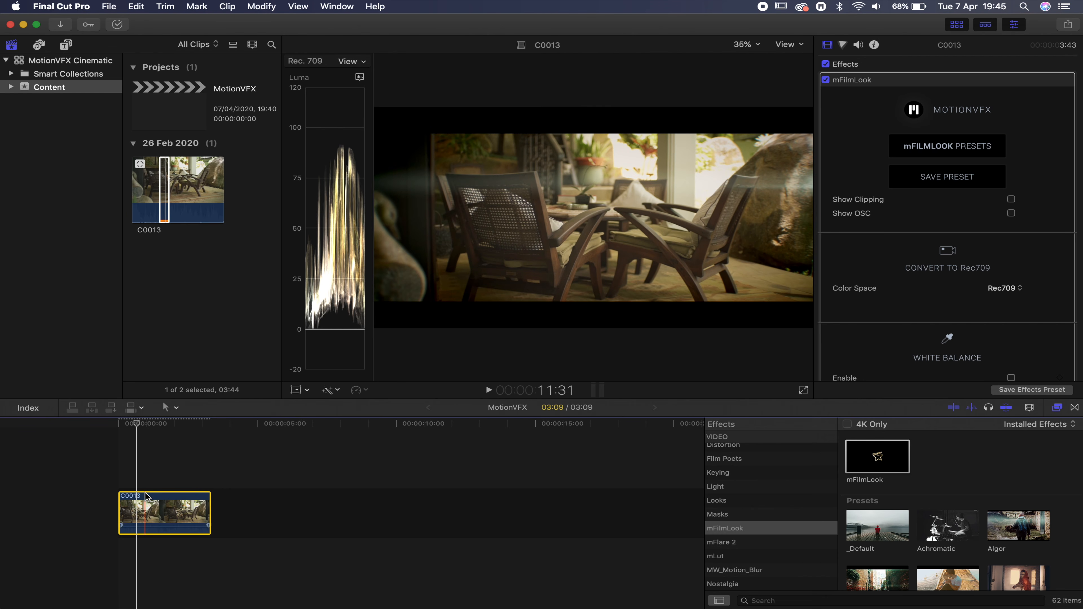
Enable White Balance in the mFilmLook effect and sample a near-white spot in the image beside the white pillar.
scroll(871, 262, down, 10)
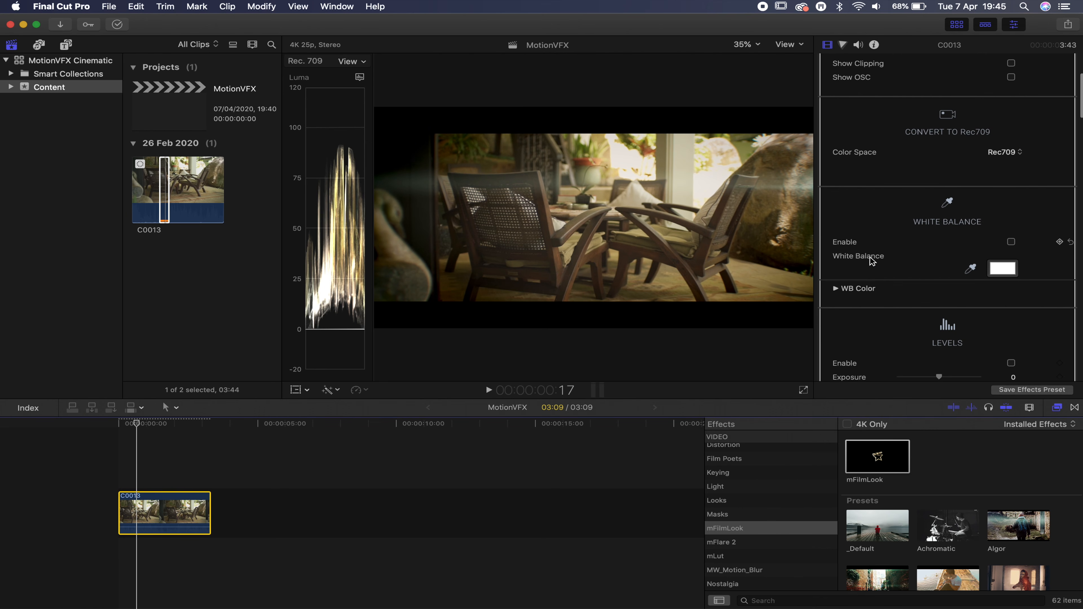
click(1011, 187)
click(970, 214)
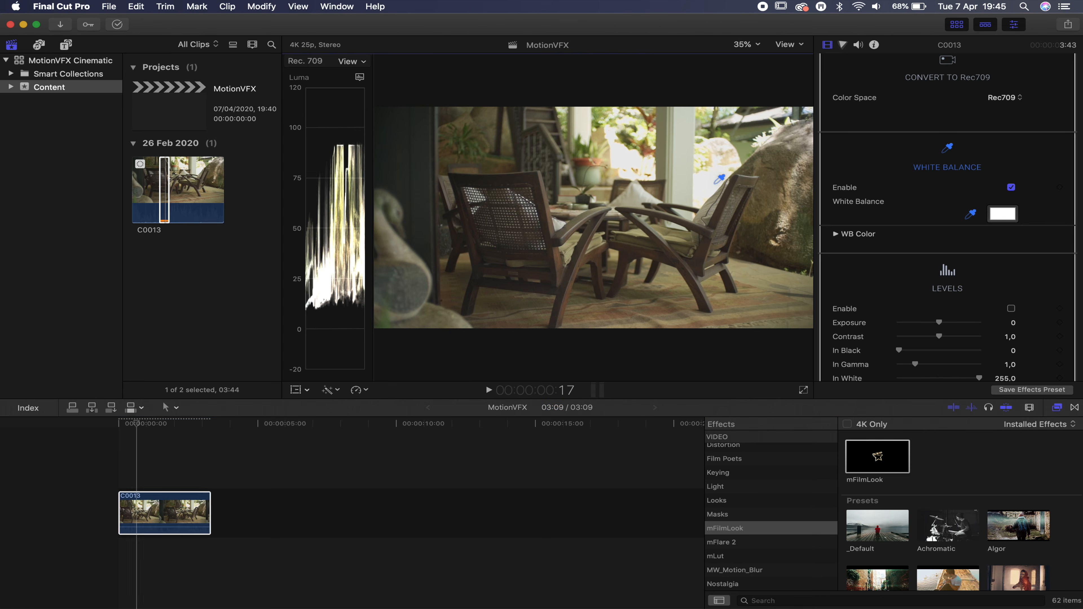
click(715, 184)
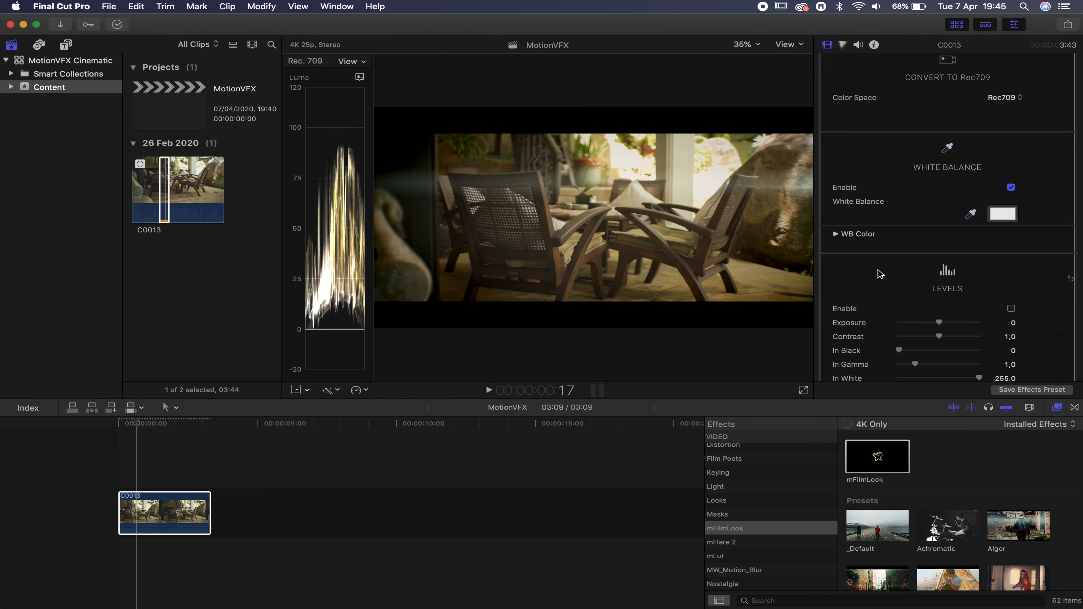
Enable Levels in the mFilmLook effect and try a slight exposure adjustment.
scroll(880, 274, down, 6)
click(1011, 175)
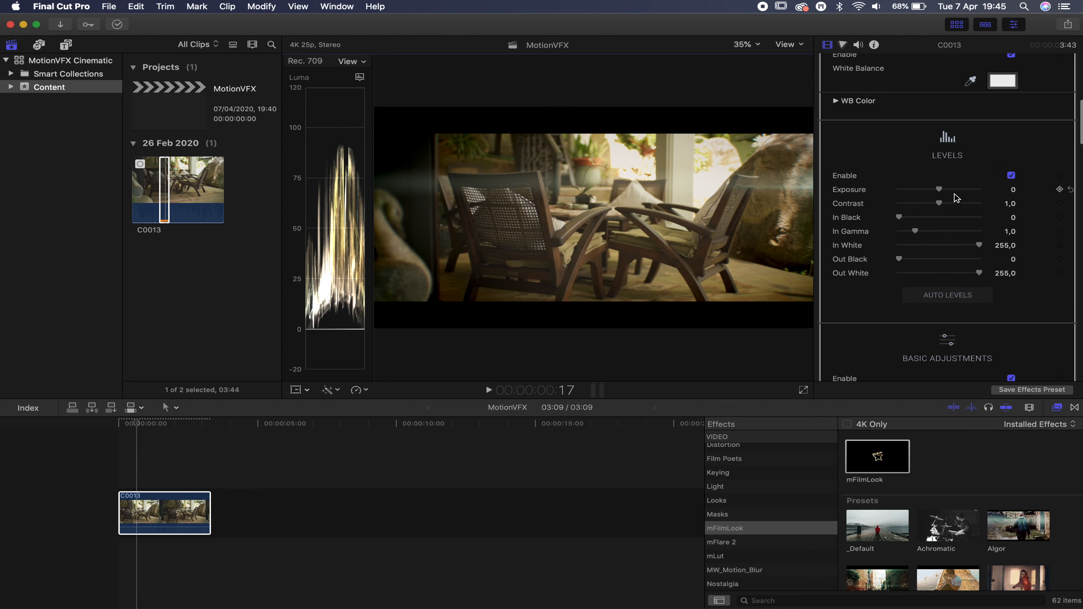
drag(939, 189, 941, 194)
Warm the image by setting Color Temp to 0,19 in the effect's Basic Adjustments.
scroll(951, 211, down, 5)
scroll(950, 210, down, 1)
mouse_move(940, 214)
mouse_down()
mouse_move(950, 216)
mouse_move(902, 217)
mouse_move(946, 223)
mouse_up()
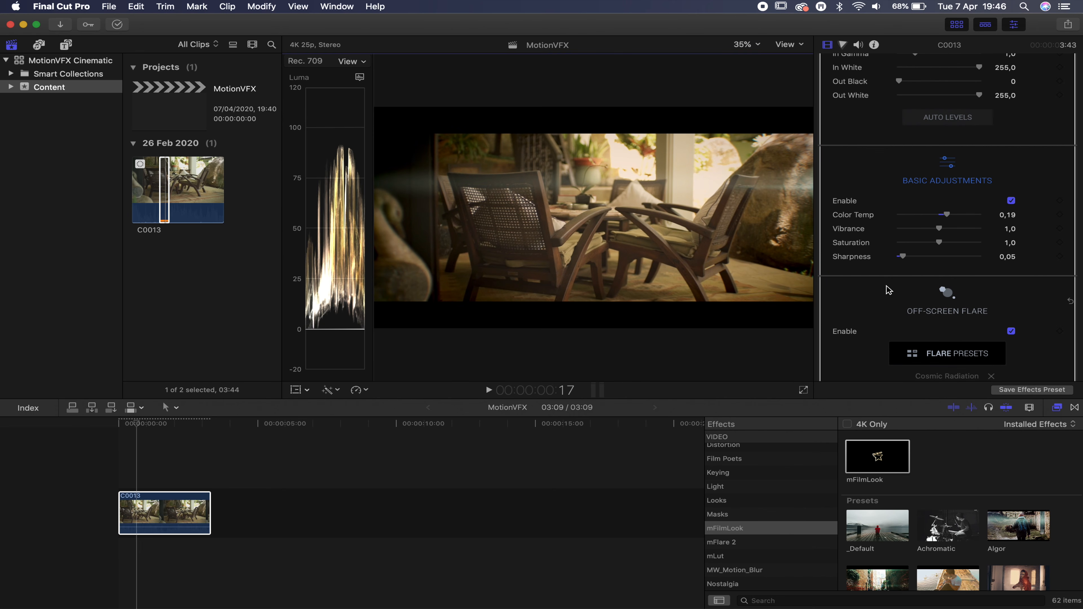
Switch the Off-Screen Flare off and on repeatedly to compare the image with and without it, leaving it enabled.
scroll(888, 291, down, 5)
click(1011, 130)
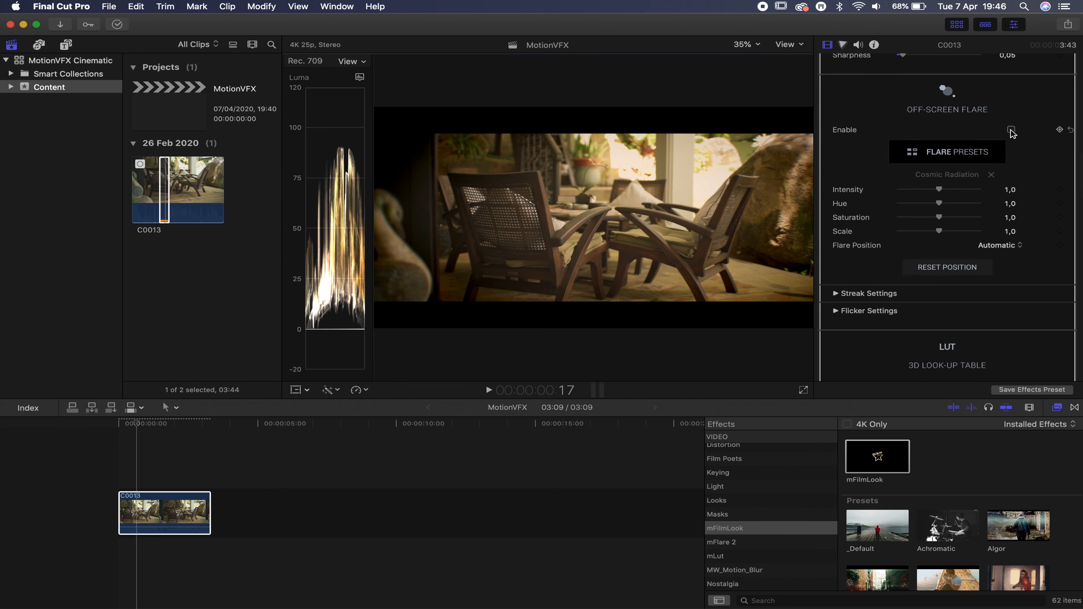
click(1011, 130)
click(1011, 130)
click(1011, 130)
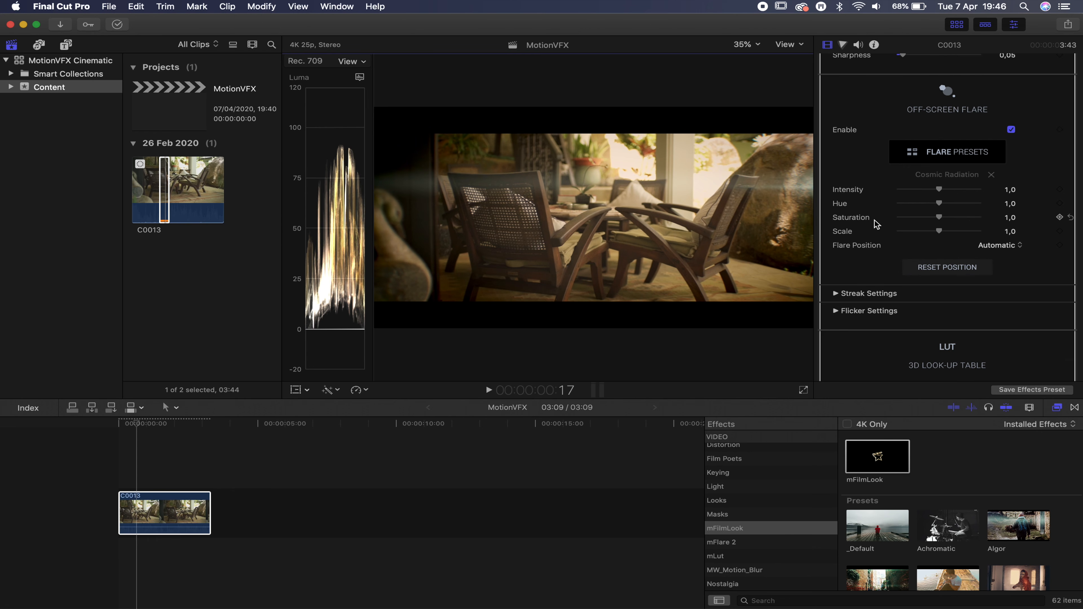
Set the Vignette Intensity in the mFilmLook effect to 0,22.
scroll(877, 222, down, 5)
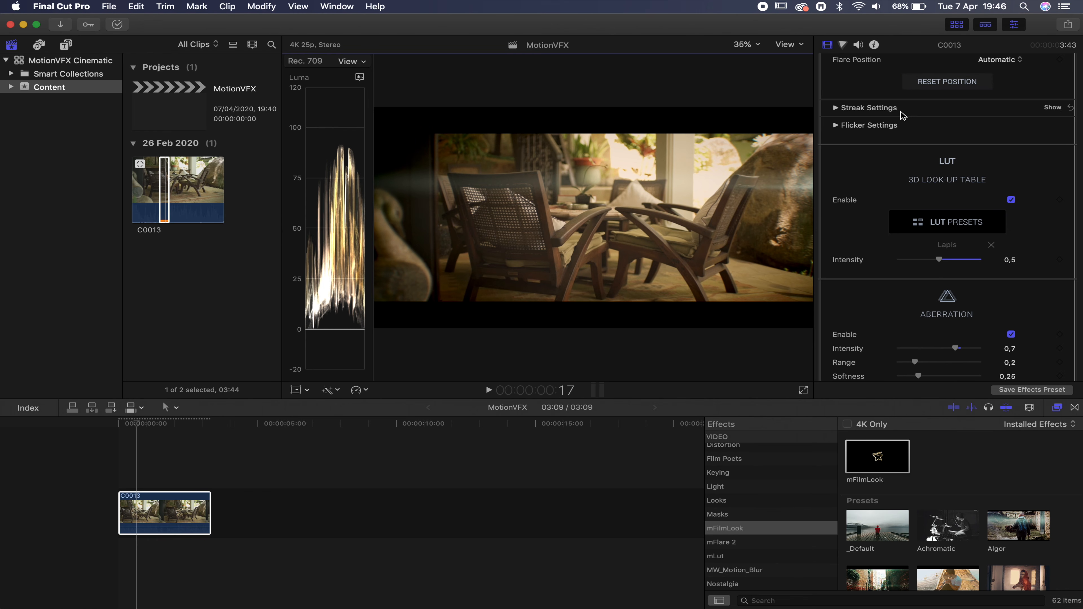
scroll(855, 201, down, 2)
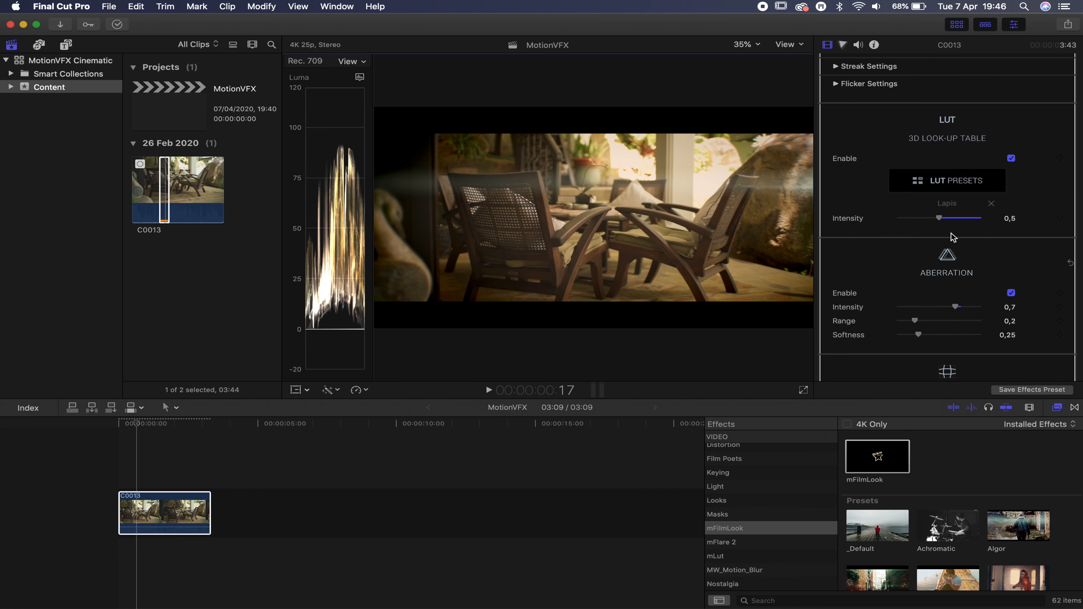
scroll(878, 257, down, 4)
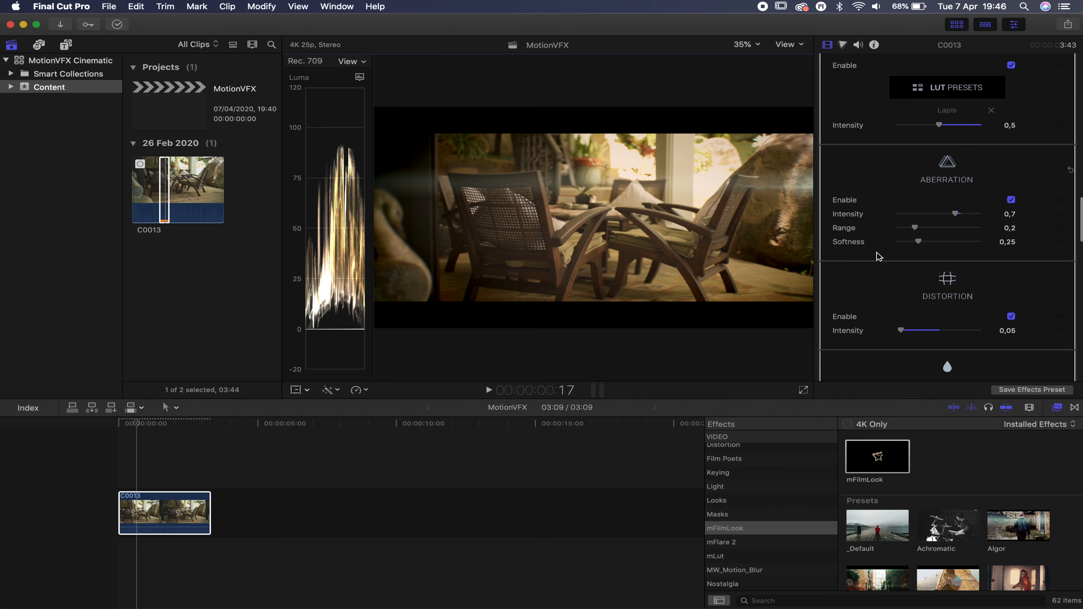
scroll(878, 256, down, 3)
scroll(878, 257, down, 10)
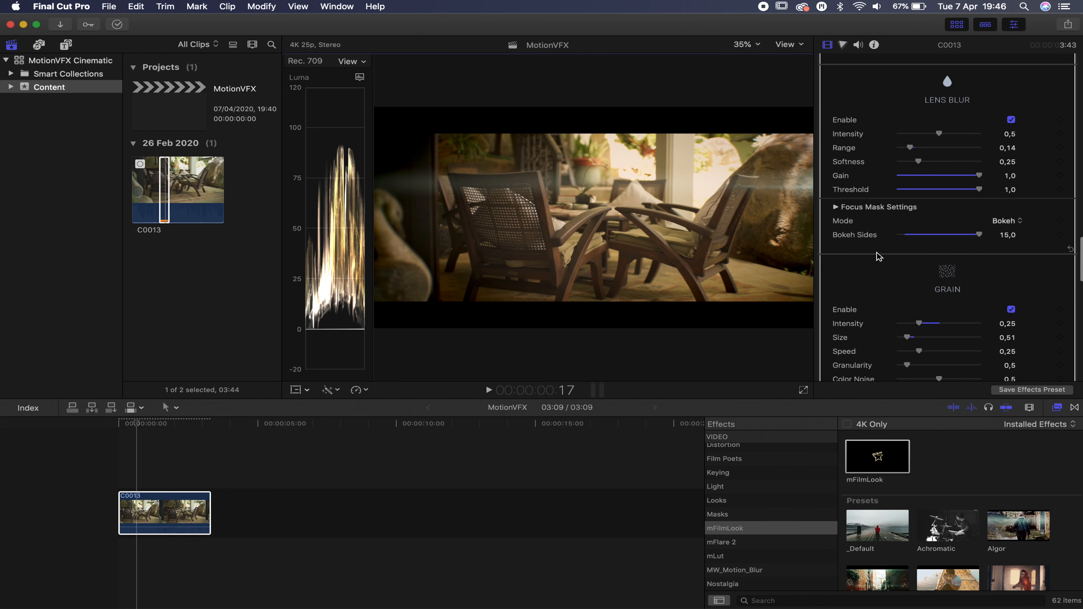
scroll(878, 257, down, 5)
scroll(923, 331, down, 7)
drag(934, 206, 919, 206)
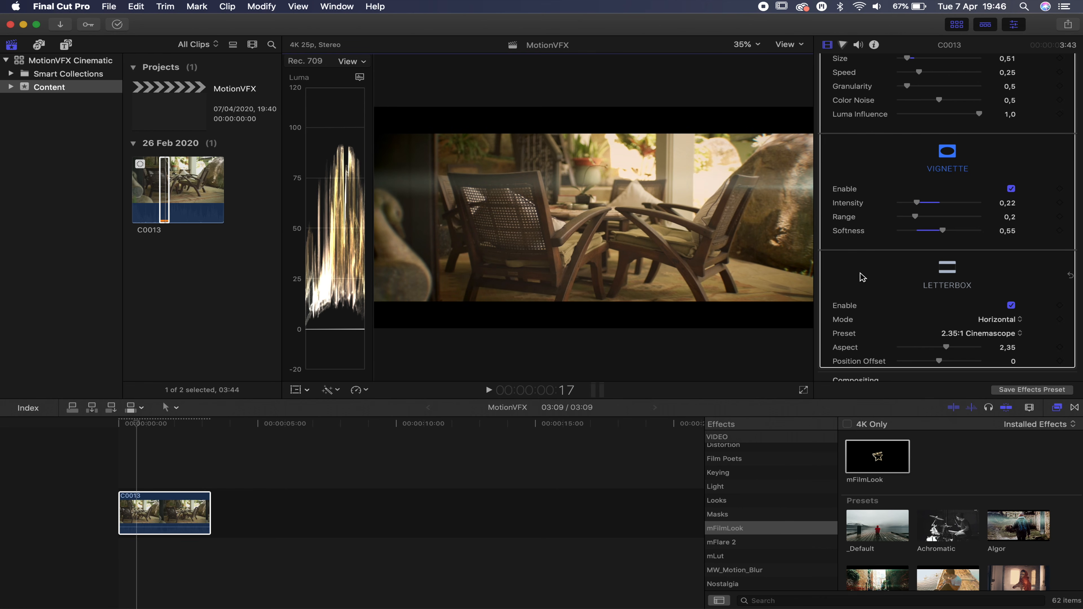
Switch the Letterbox off and on repeatedly to compare the framing with and without bars, leaving it disabled.
scroll(861, 273, down, 5)
click(1010, 186)
click(1010, 186)
click(1010, 186)
click(1011, 186)
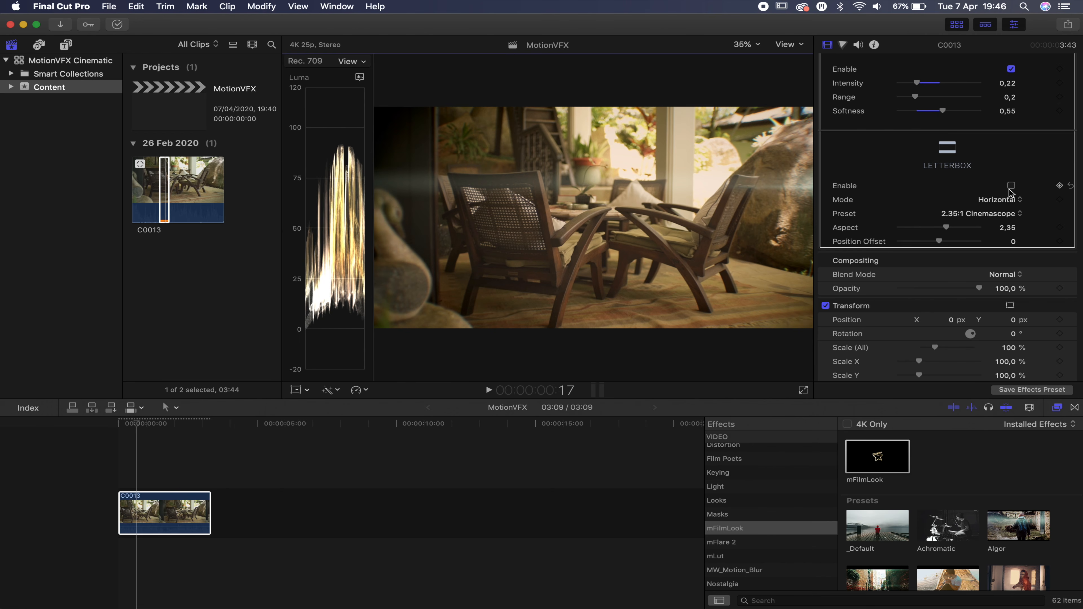
click(1011, 186)
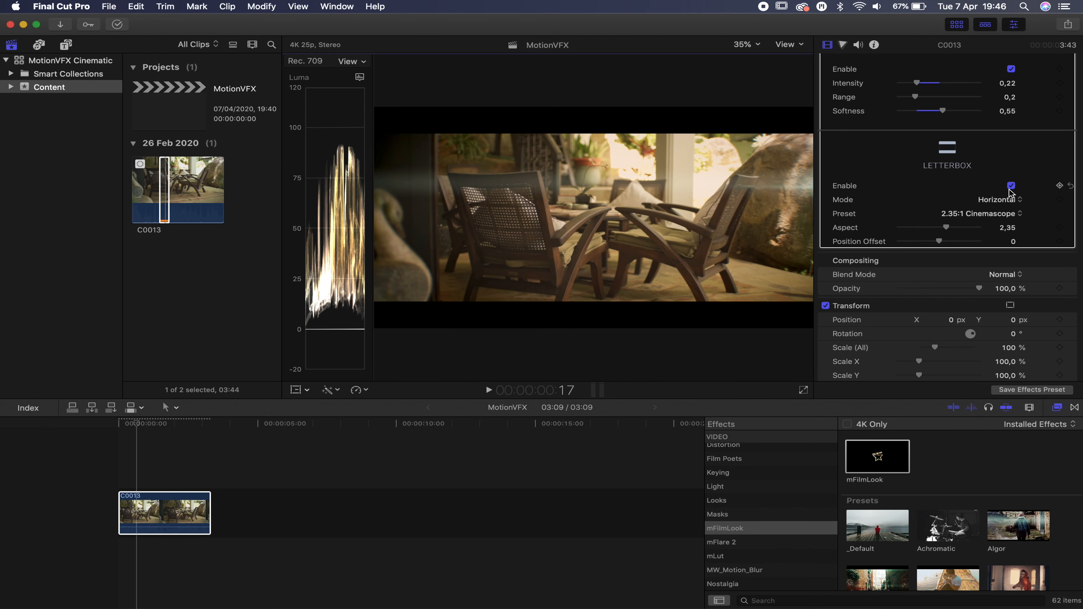
click(1011, 186)
Move the playhead to 1:20 and set the Off-Screen Flare's Flare Position to Manual.
scroll(944, 177, up, 15)
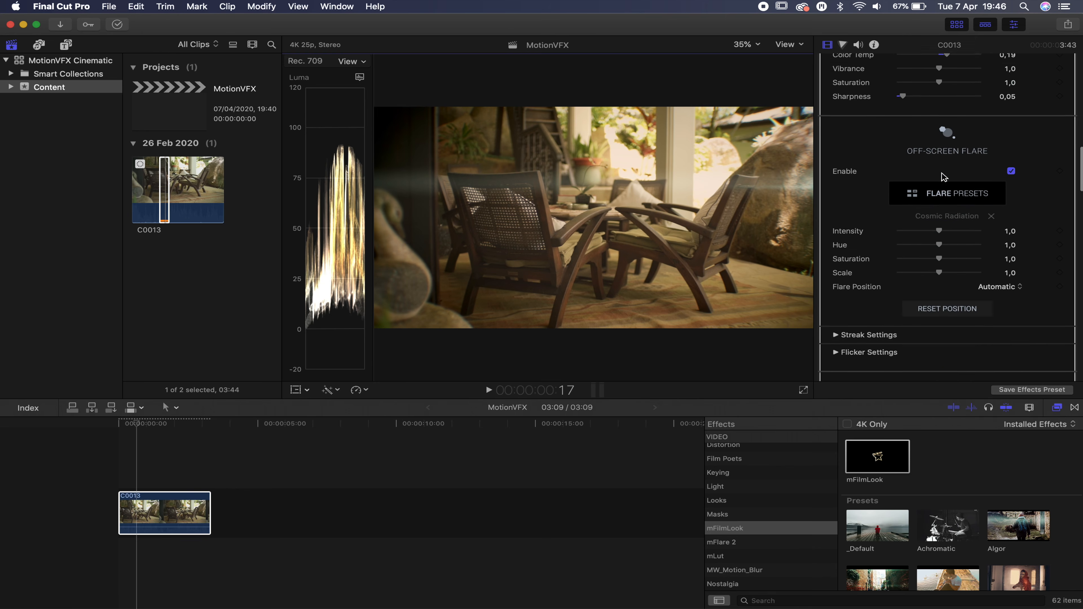
click(31, 538)
drag(134, 427, 170, 427)
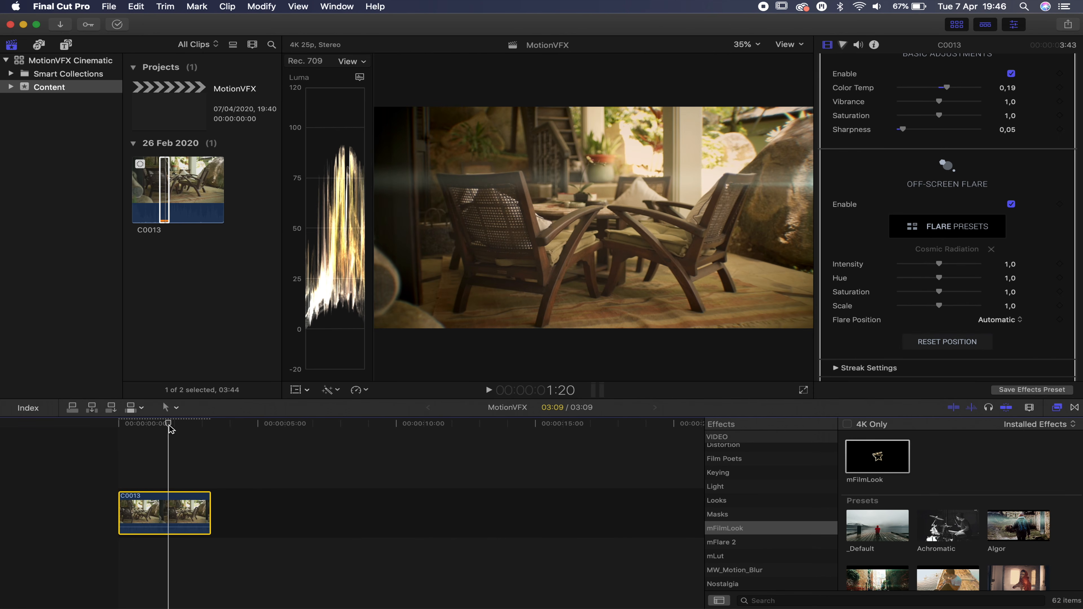
click(995, 320)
click(993, 331)
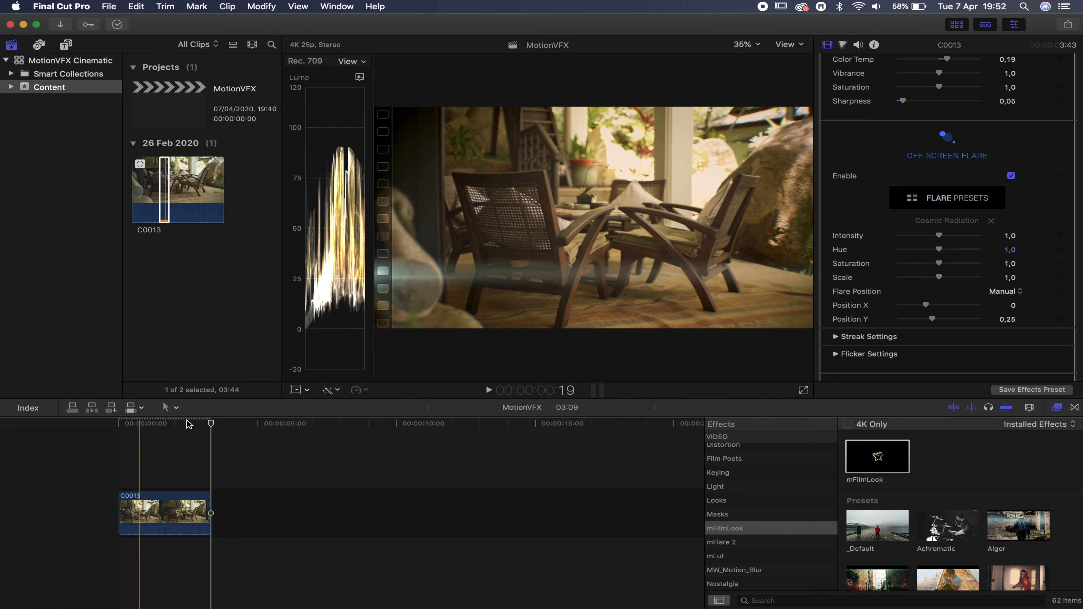
At clip C0013's last frame, keyframe the flare's Position X at 0,83 and Position Y at 0,67.
click(213, 425)
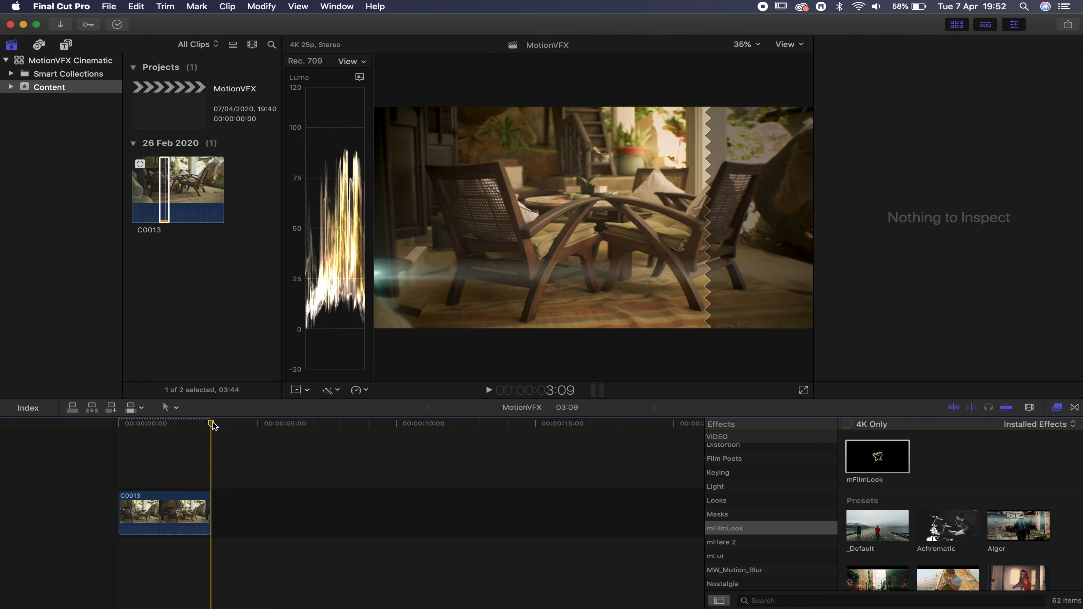
key(Left)
click(193, 523)
scroll(890, 309, down, 10)
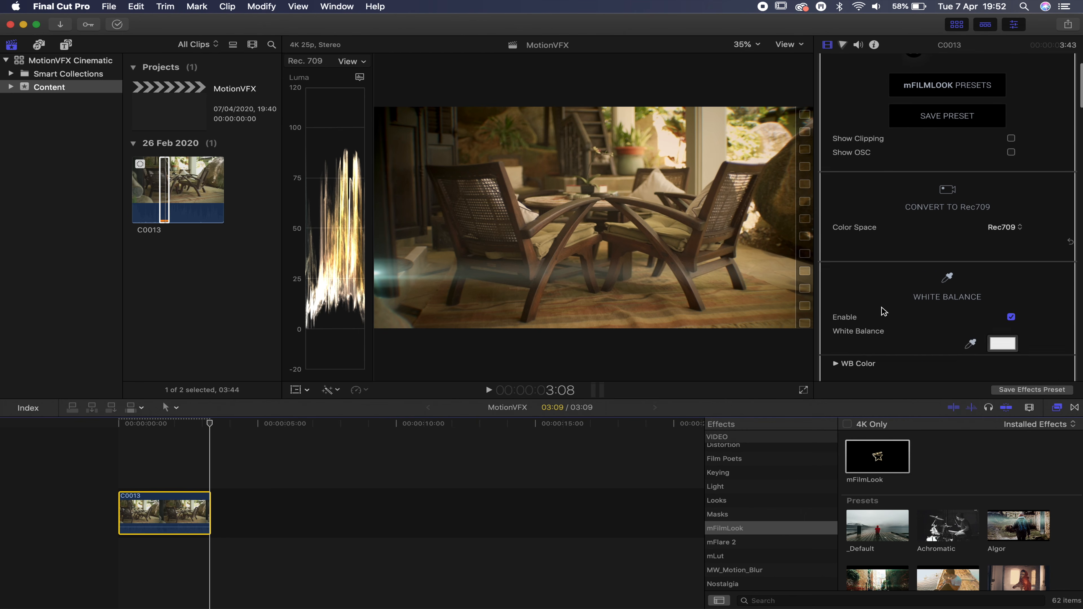
scroll(882, 311, down, 8)
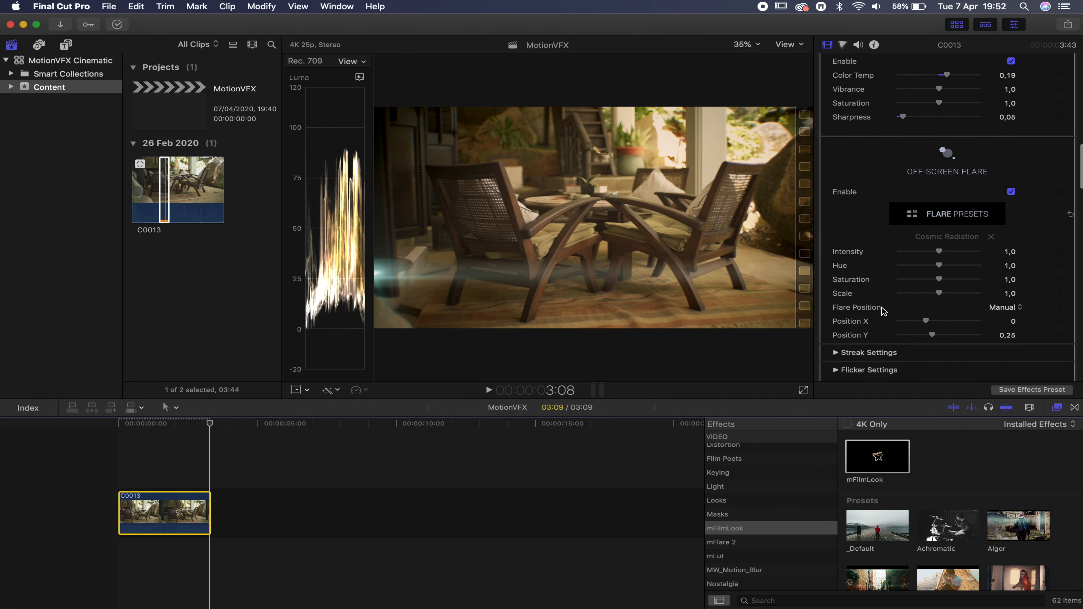
mouse_move(932, 312)
mouse_down()
mouse_move(946, 312)
mouse_move(944, 328)
mouse_move(948, 317)
mouse_up()
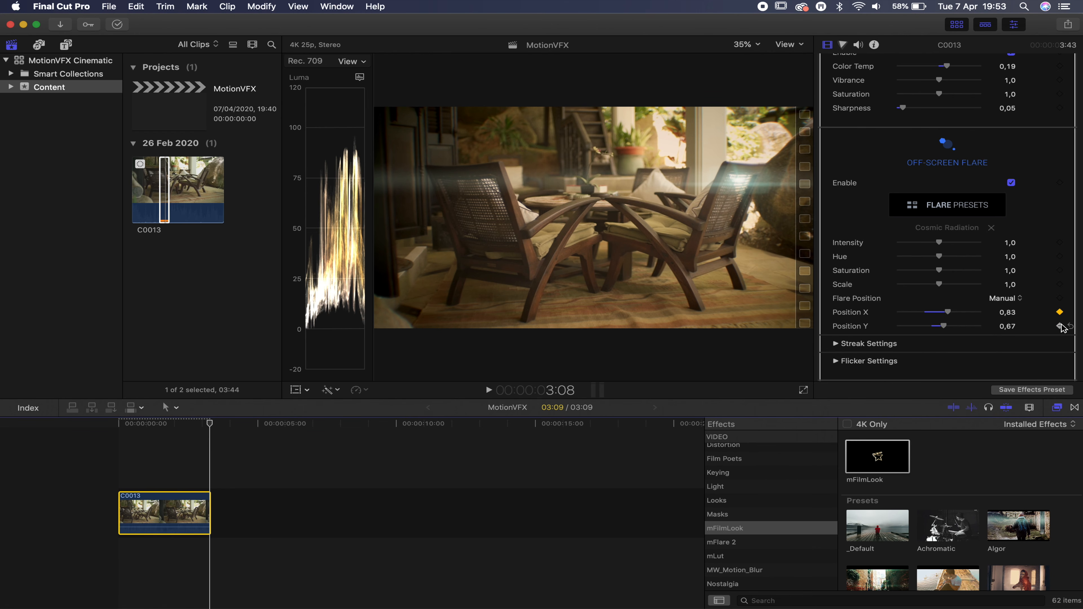
At the clip's first frame, set the flare's Position X to 0,77 and Position Y to 0,64.
drag(214, 425, 81, 427)
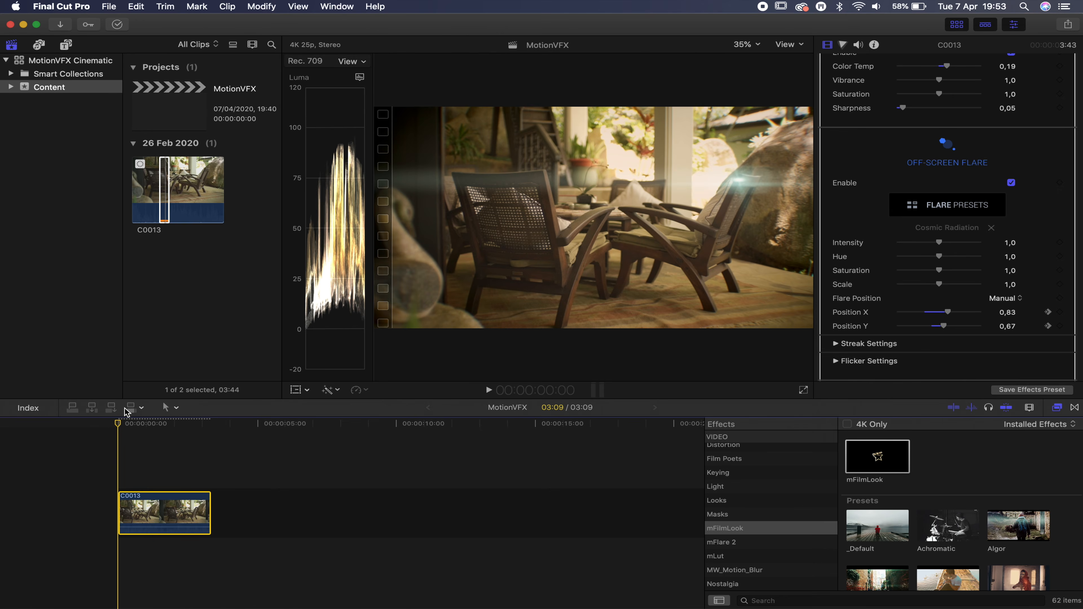
drag(941, 314, 946, 315)
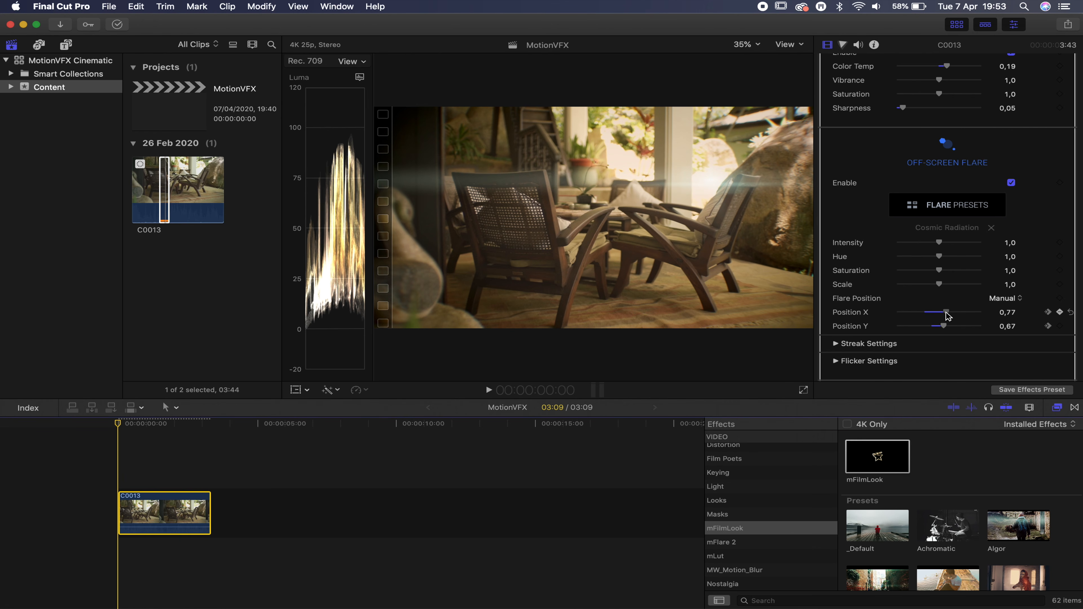
drag(945, 329, 946, 328)
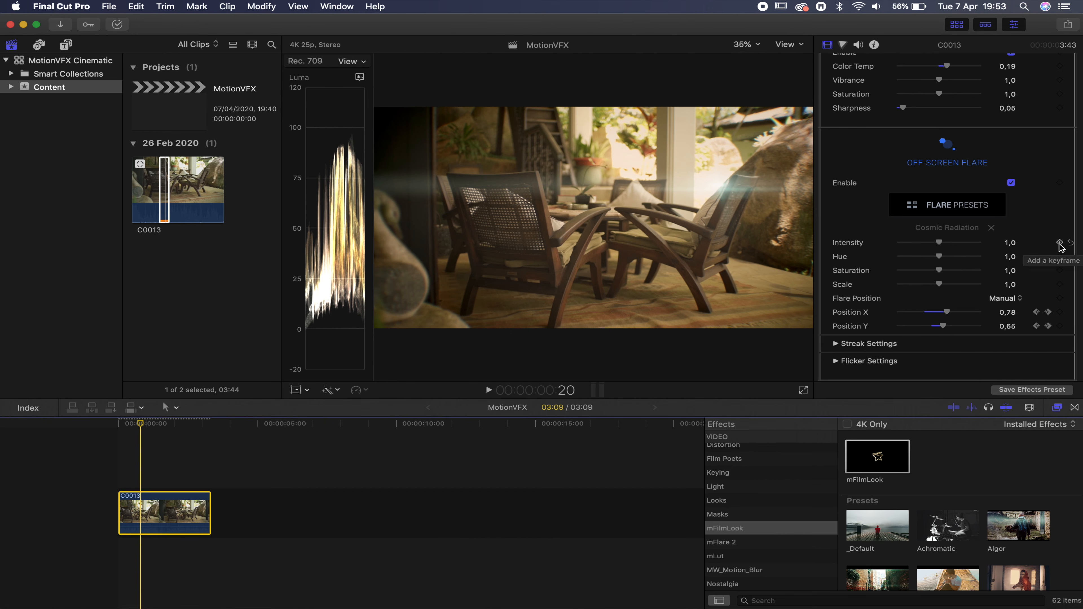
Keyframe the flare's Intensity at 1,0 on frame 20 and fade it to 0 further along the clip.
key(Right)
key(Right)
key(Right)
key(Right)
key(Right)
key(Right)
key(Right)
key(Right)
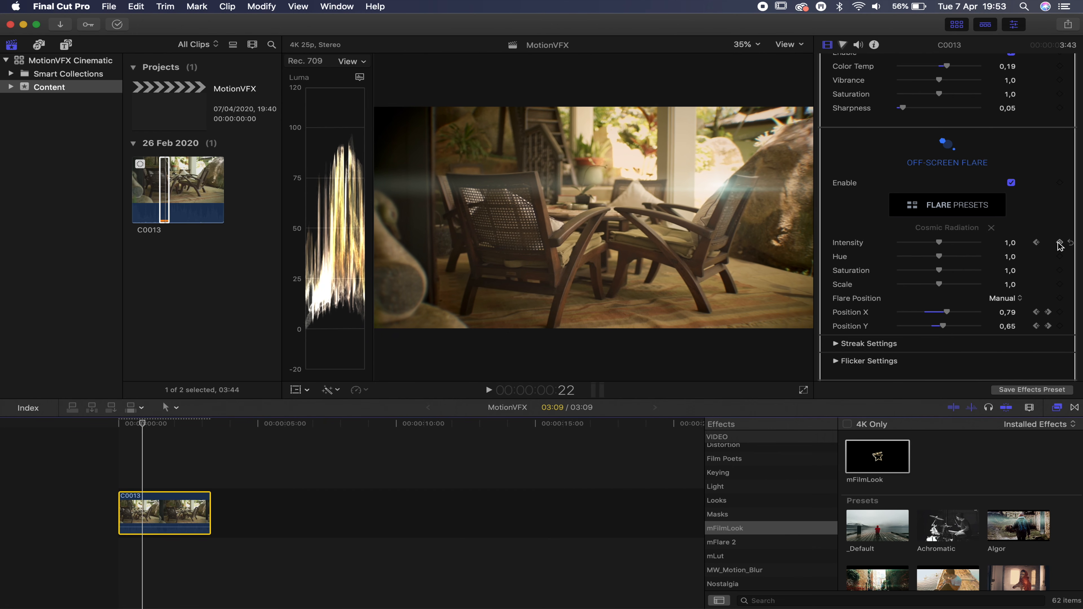
key(Right)
key(Right)
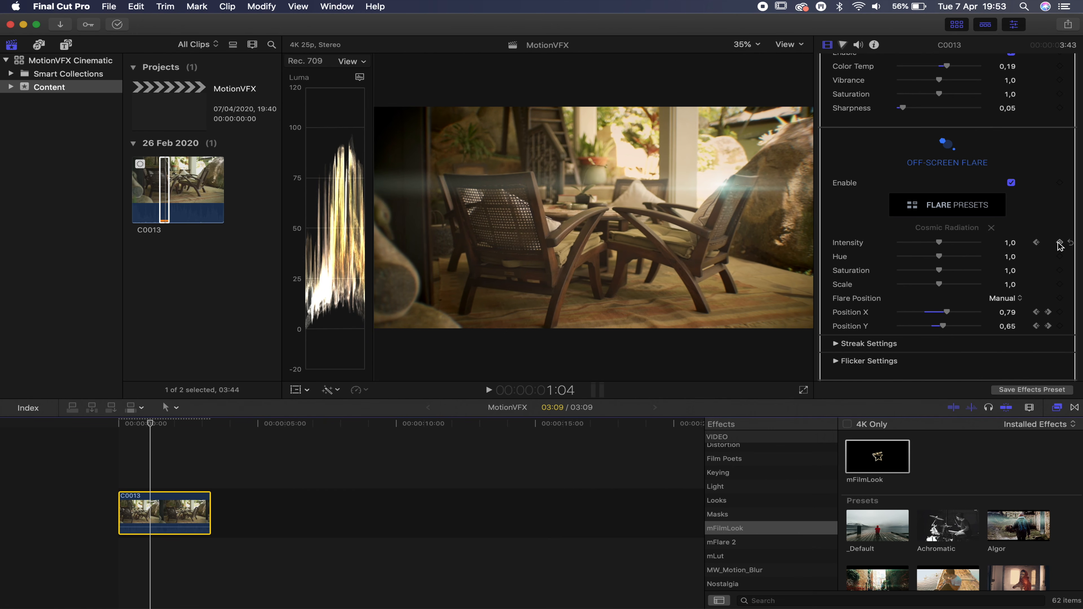
drag(938, 242, 827, 256)
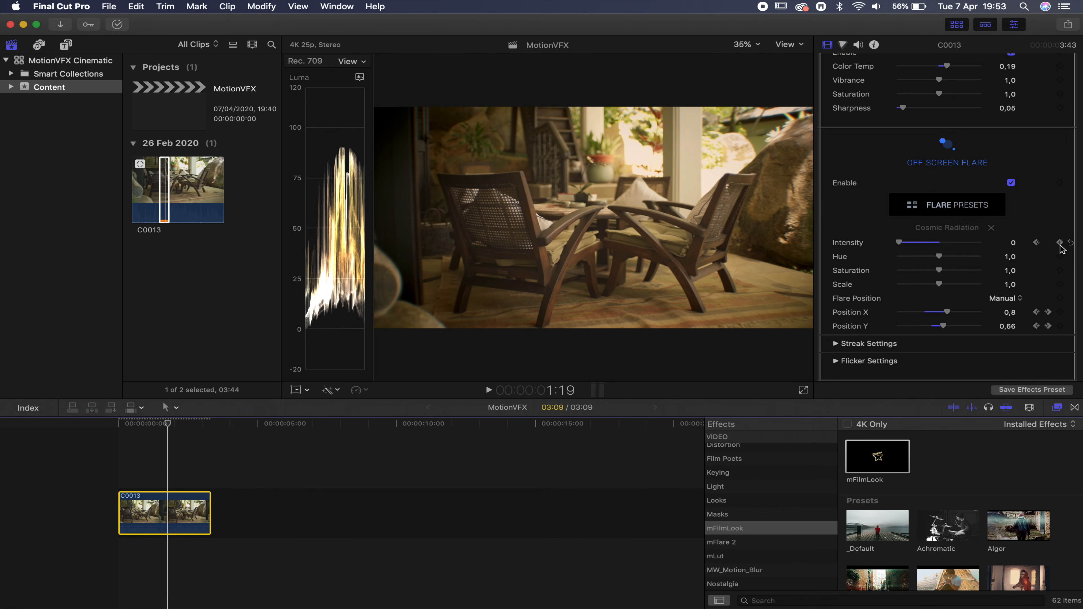
Hold the flare's Intensity at 0 with a keyframe at 1:19 and bring it back to 1,0 at 2:04.
key(Right)
key(Right)
key(Right)
key(Right)
key(Right)
key(Right)
key(Right)
key(Right)
key(Right)
key(Right)
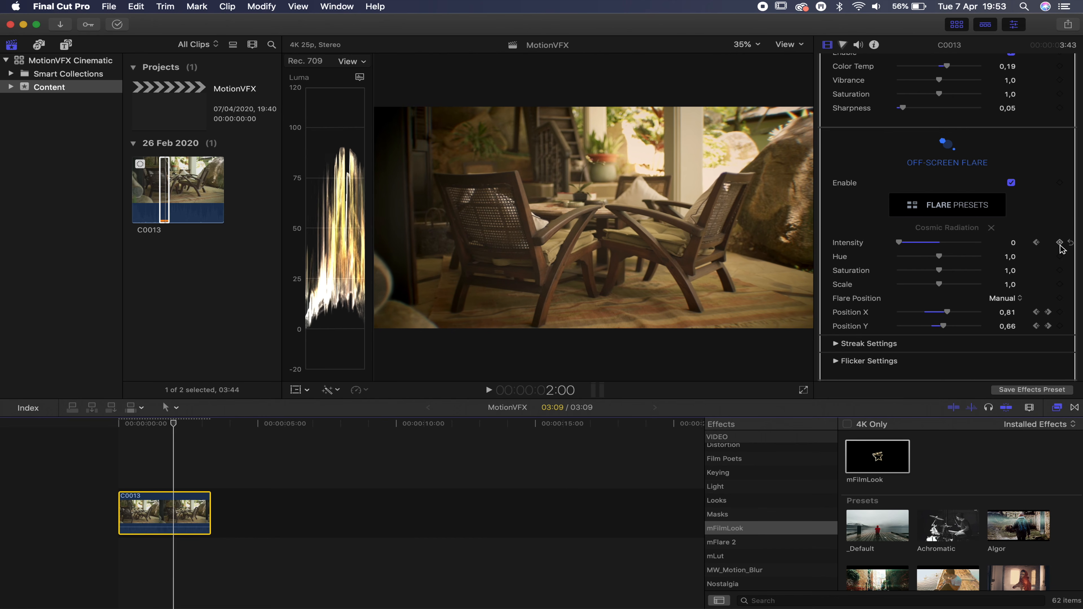
click(941, 242)
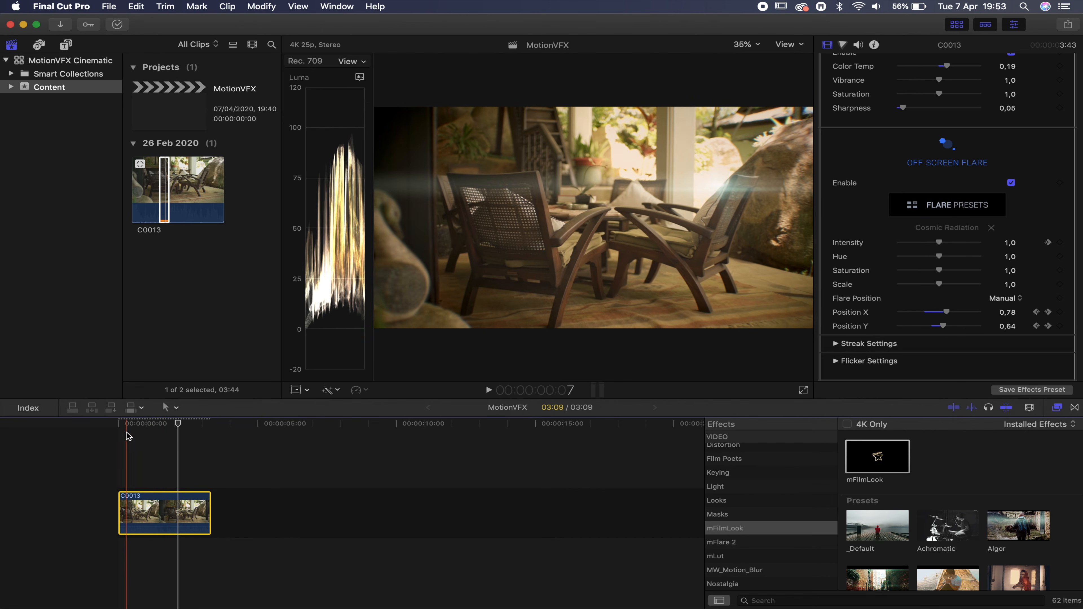
Render the whole project so the flare animation can be previewed.
click(258, 6)
click(269, 240)
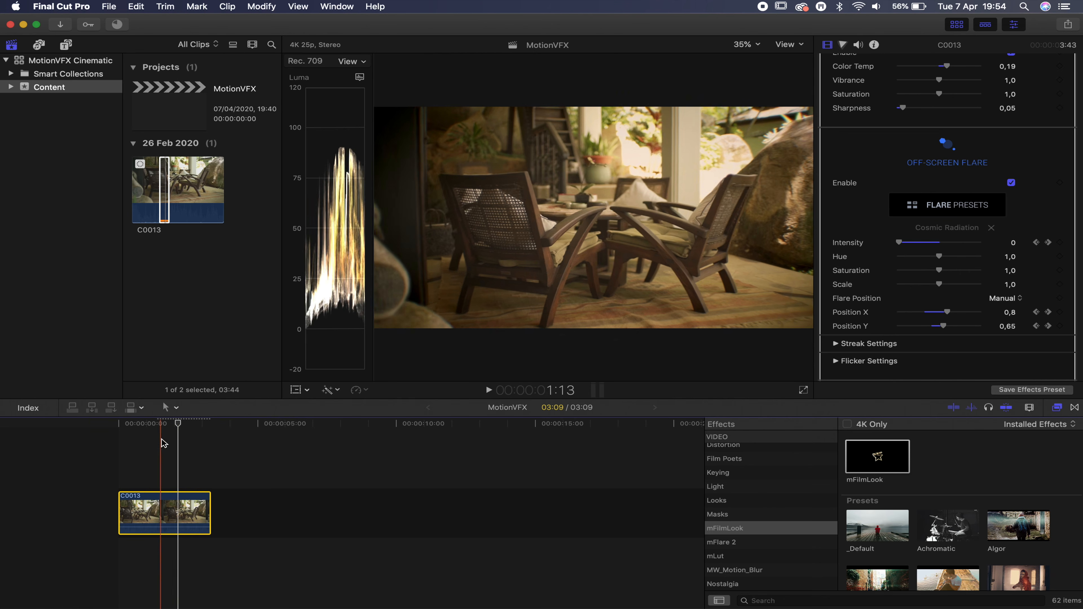
View the Playback preferences, close them, and play the clip from its start to review the animated flare.
click(53, 5)
click(59, 39)
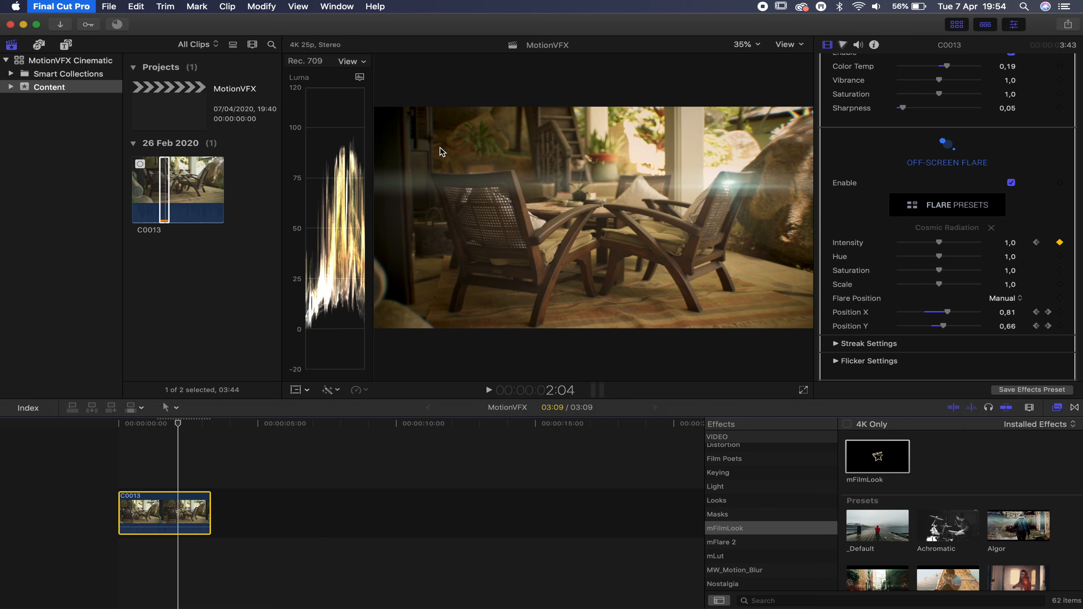
click(375, 70)
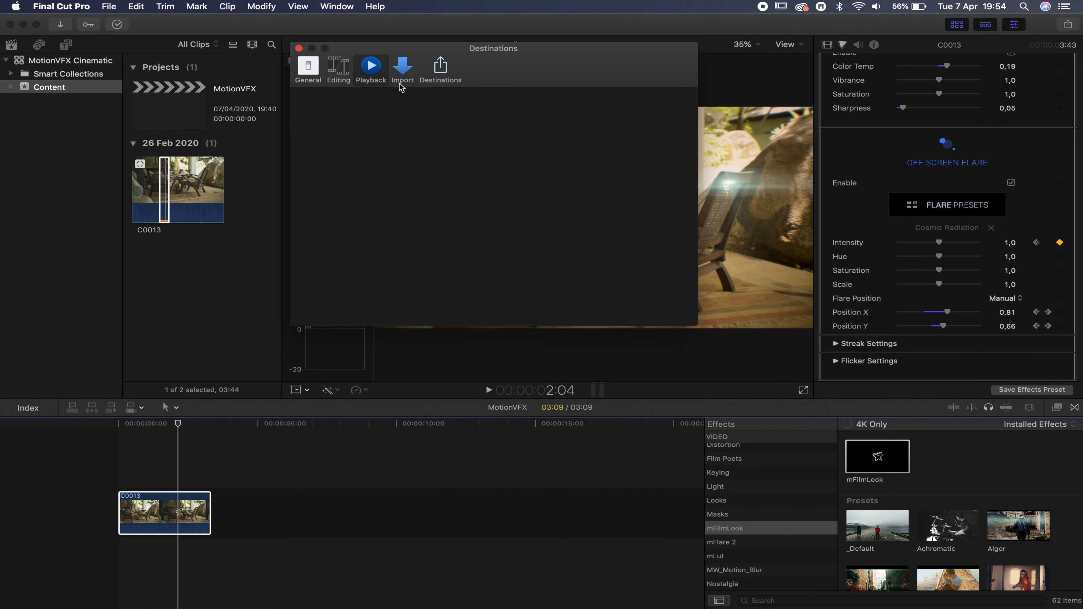
click(299, 49)
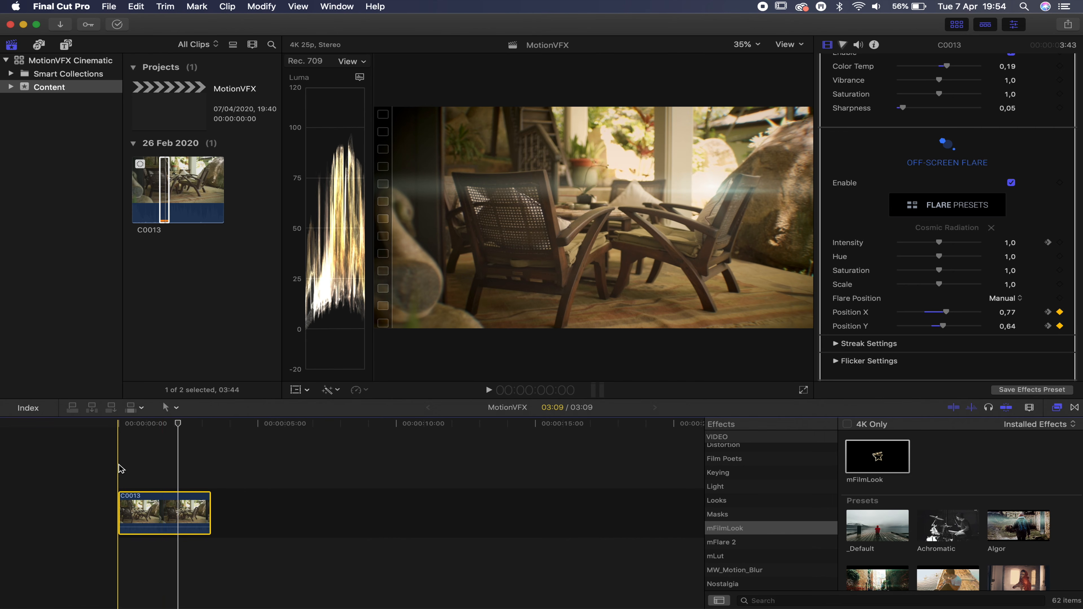
click(121, 469)
key(space)
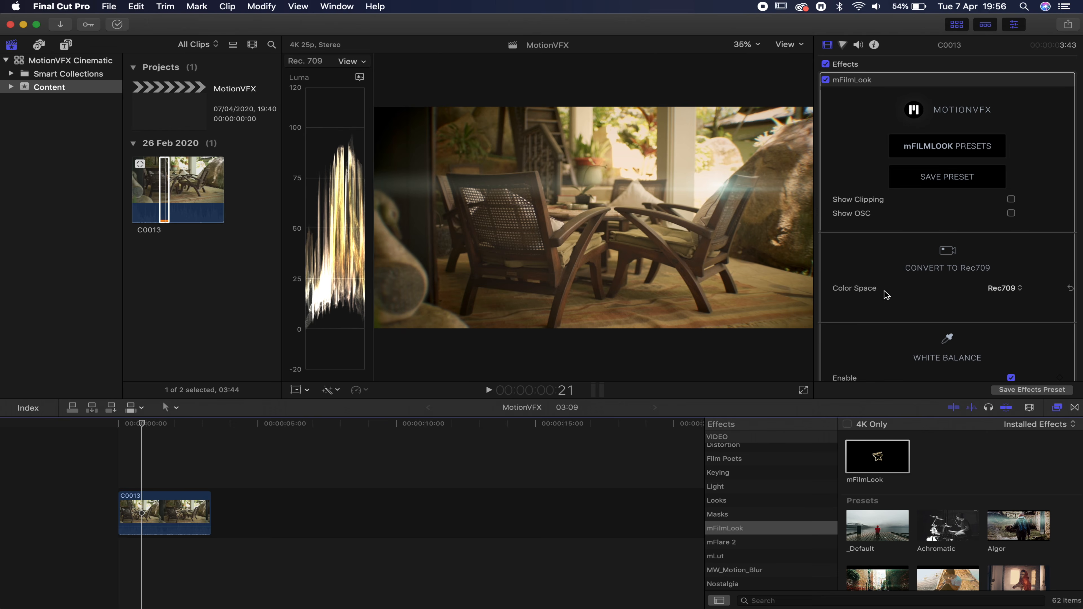
Enable the Letterbox, try its 2:1 Panascope & RED preset, and set it back to 2.35:1 Cinemascope.
scroll(885, 294, down, 20)
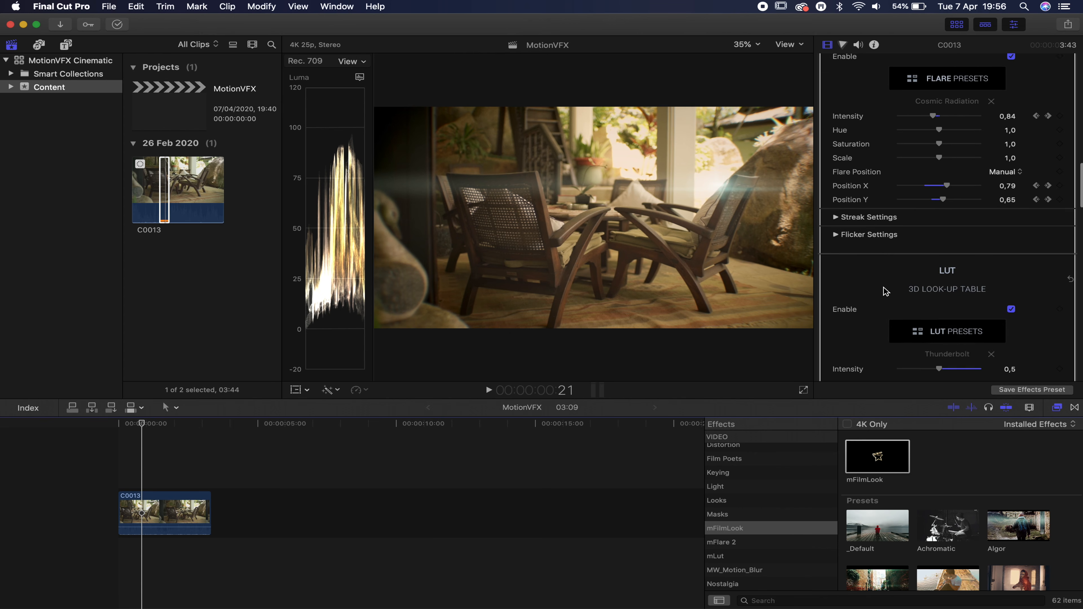
scroll(886, 291, down, 15)
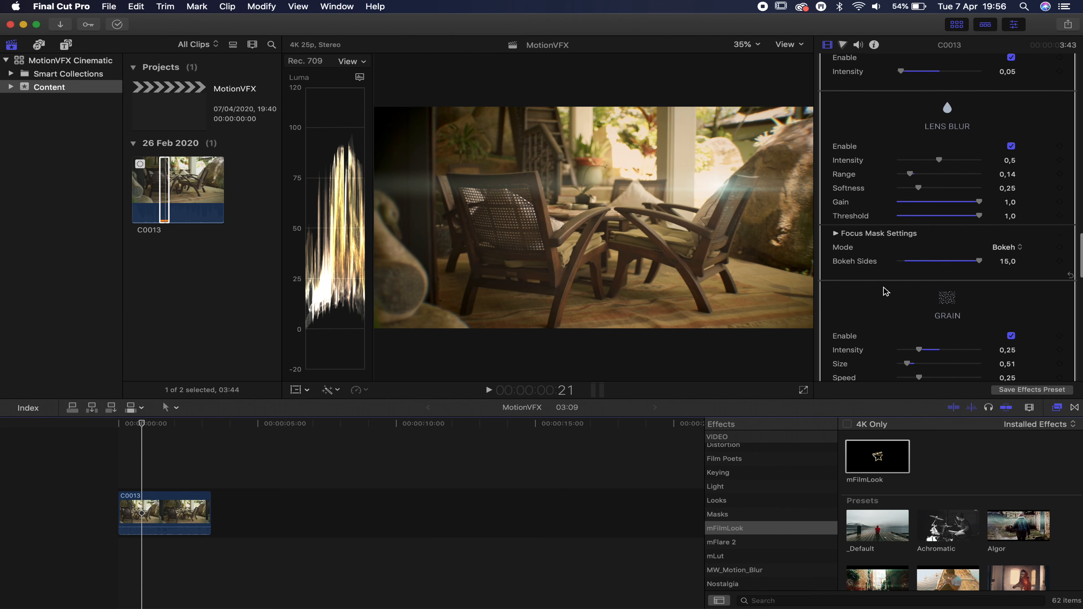
scroll(886, 292, down, 5)
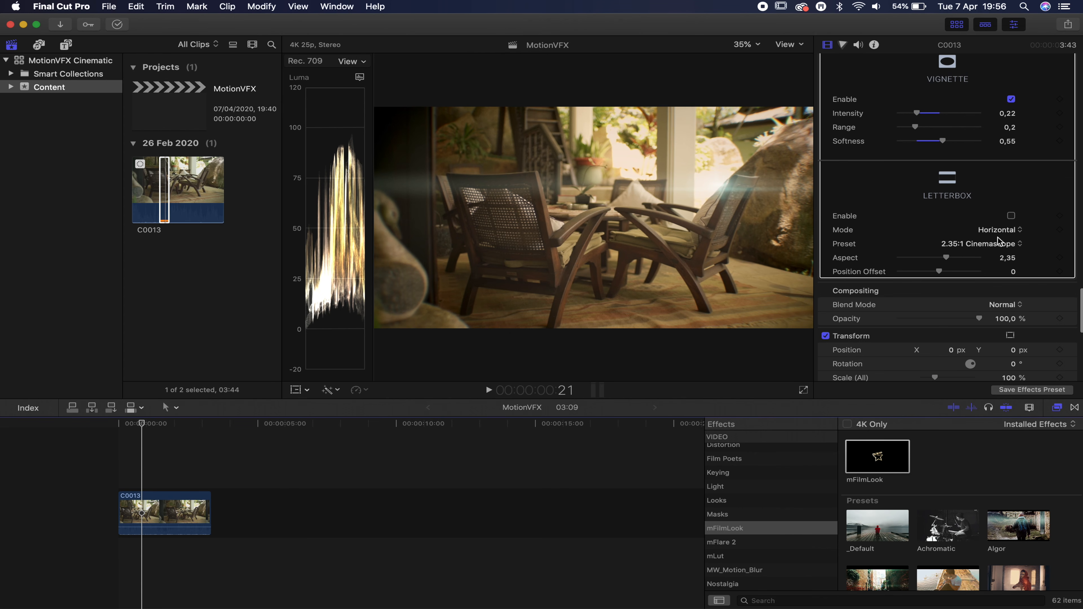
click(1011, 216)
click(978, 244)
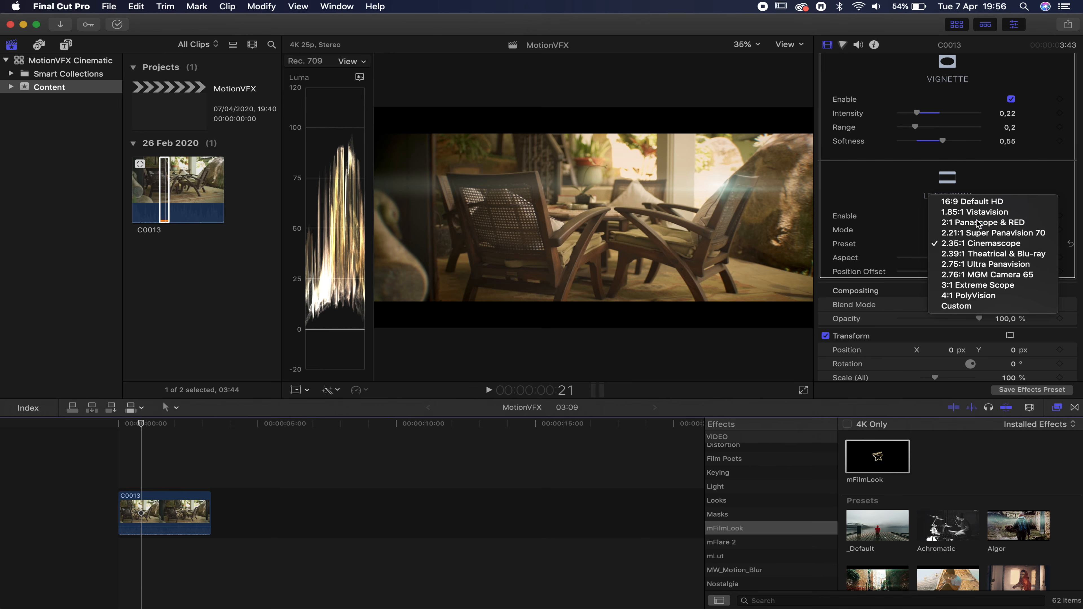
click(981, 222)
click(987, 245)
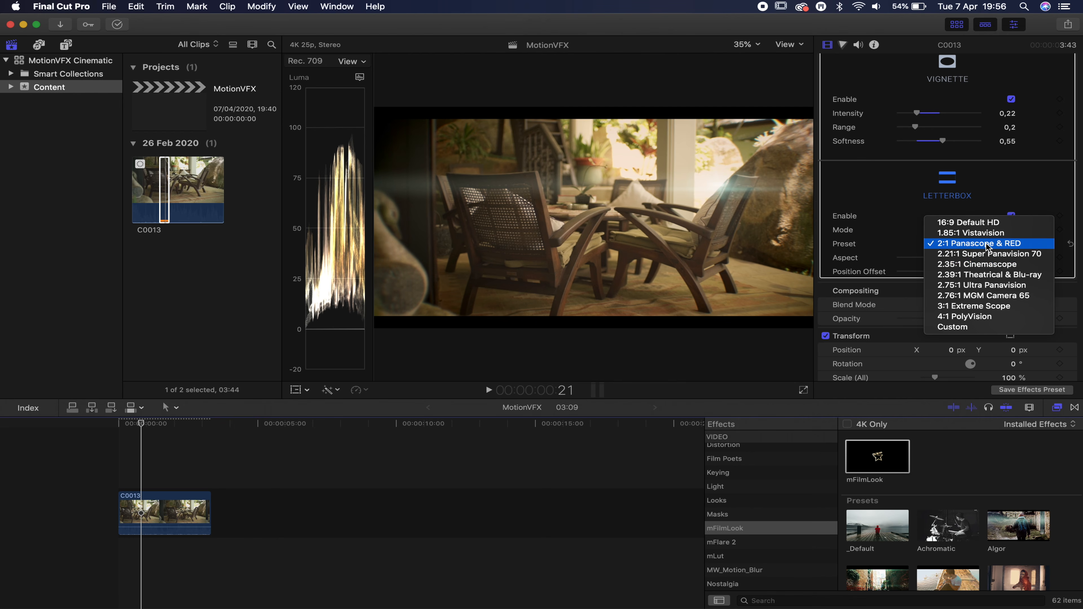
click(976, 265)
Return the playhead to the start of the timeline and render everything with the letterbox applied.
key(Home)
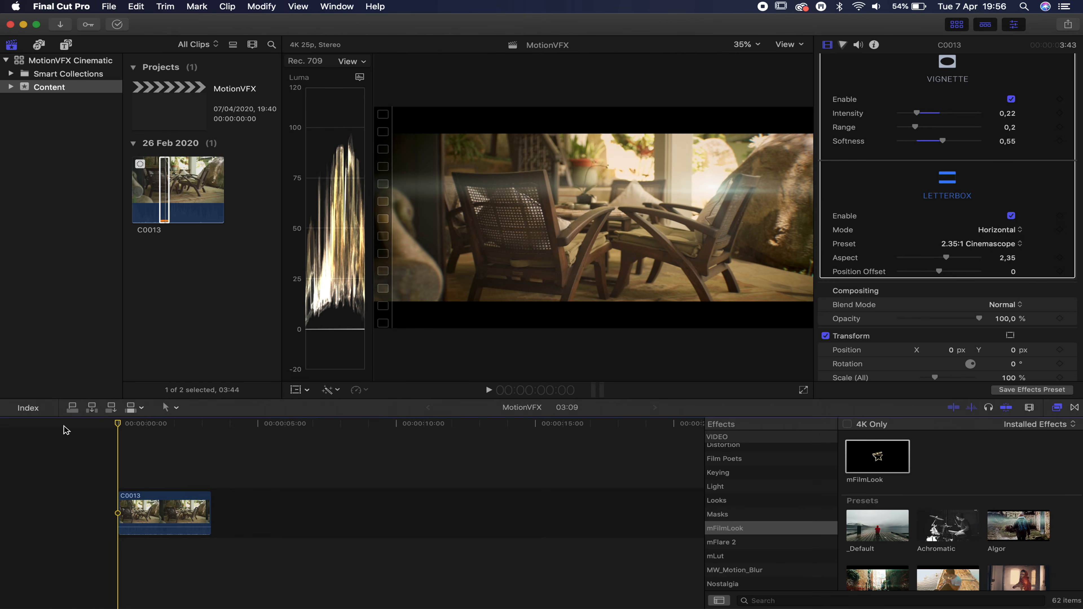
click(260, 6)
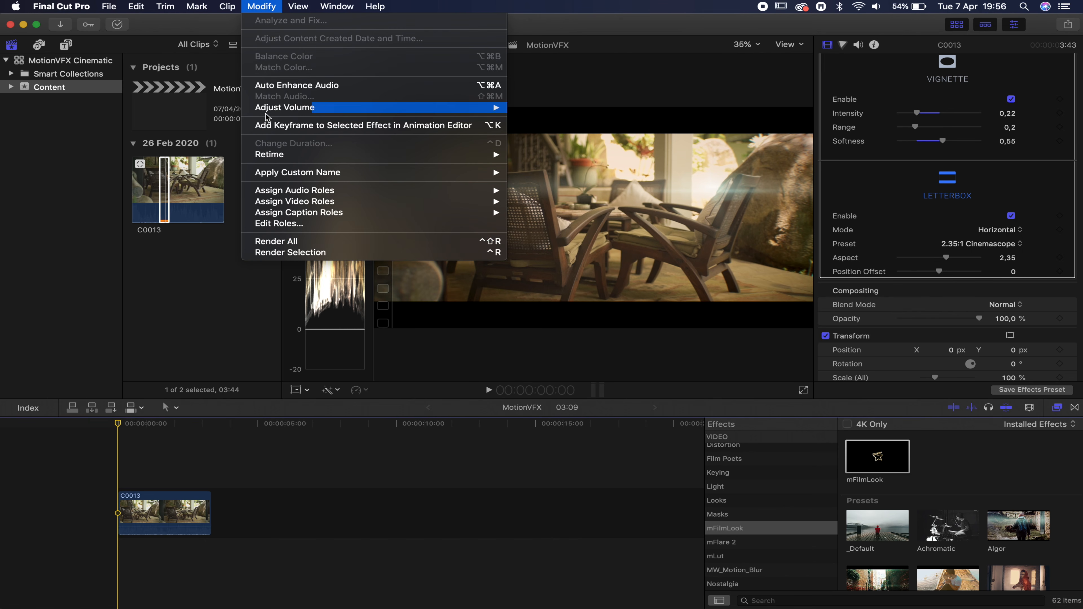
click(273, 242)
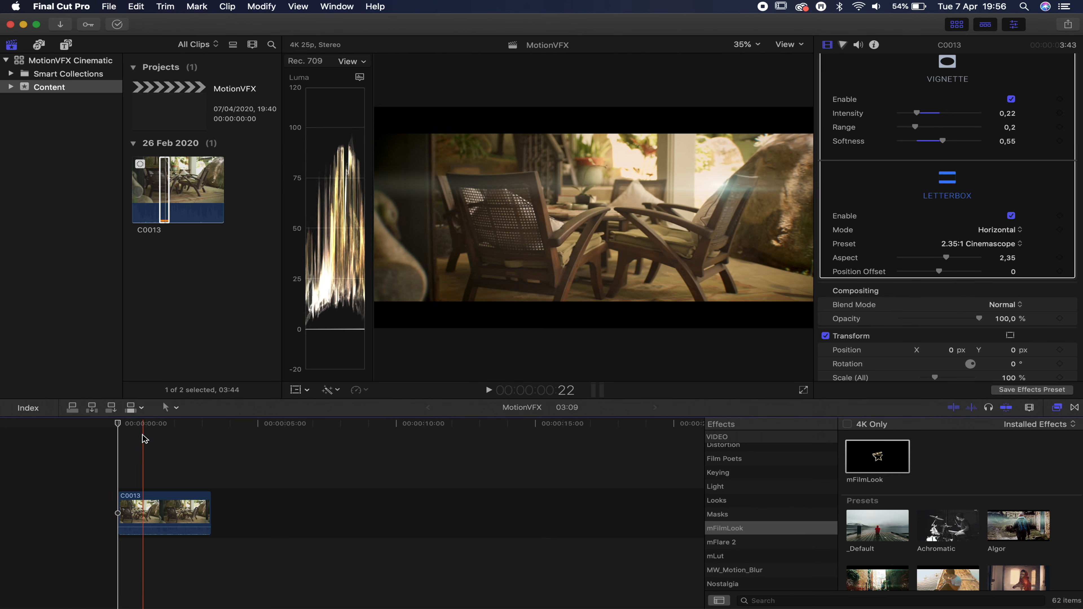
Play the letterboxed clip, switch off the mFilmLook effect, and replay the clip from its start to compare the ungraded footage.
key(space)
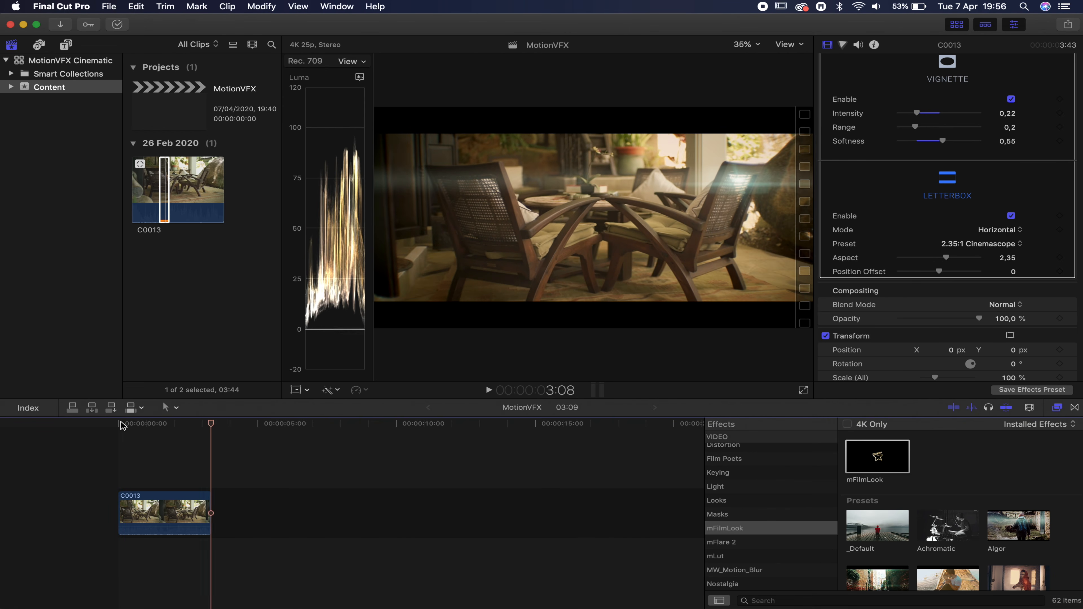
scroll(840, 135, up, 10)
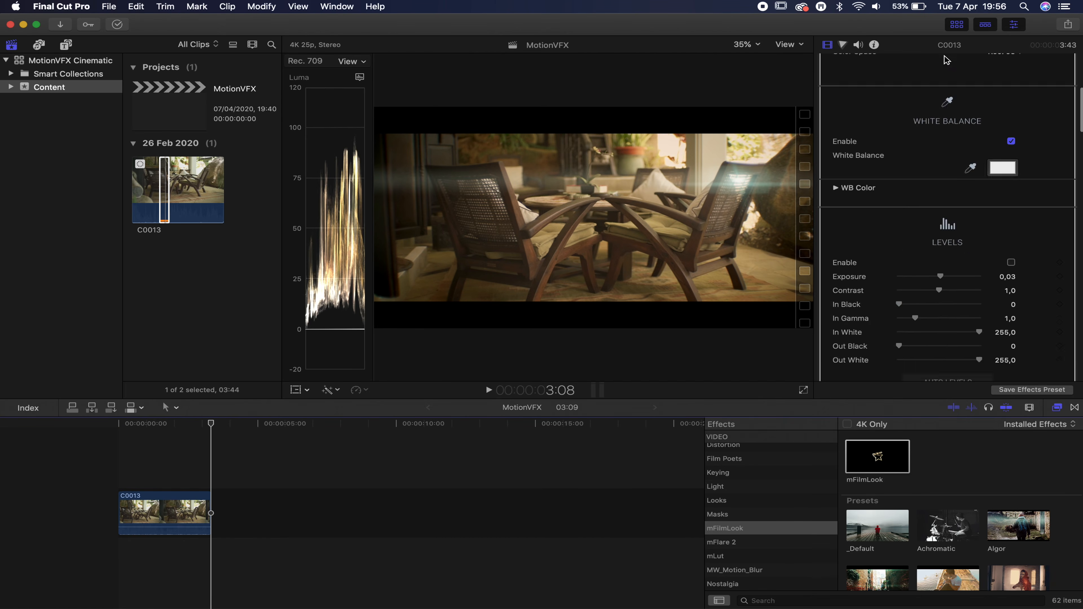
click(825, 82)
click(121, 454)
key(space)
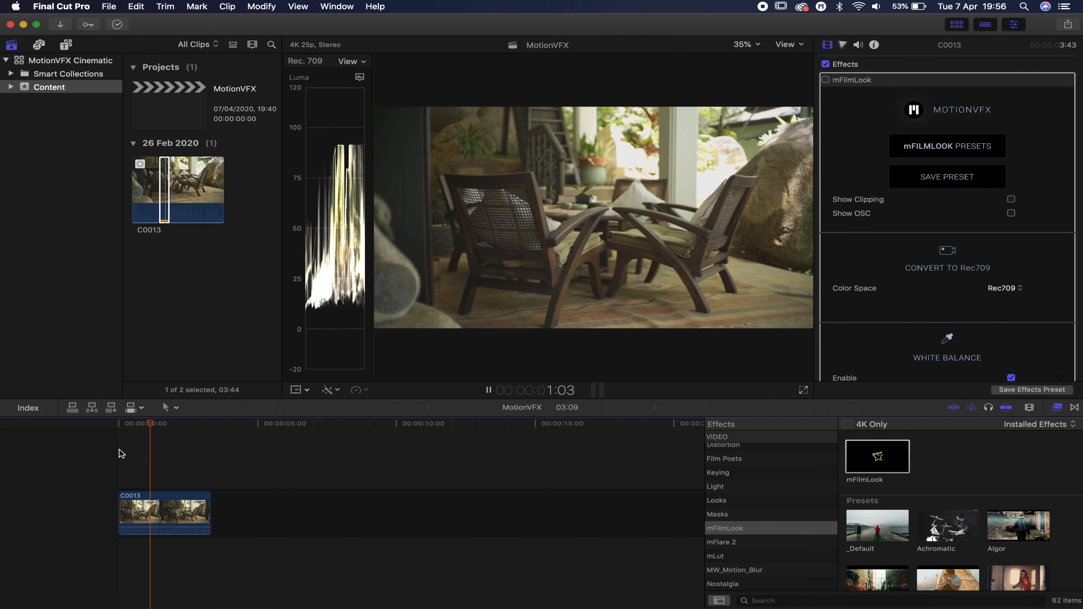
key(space)
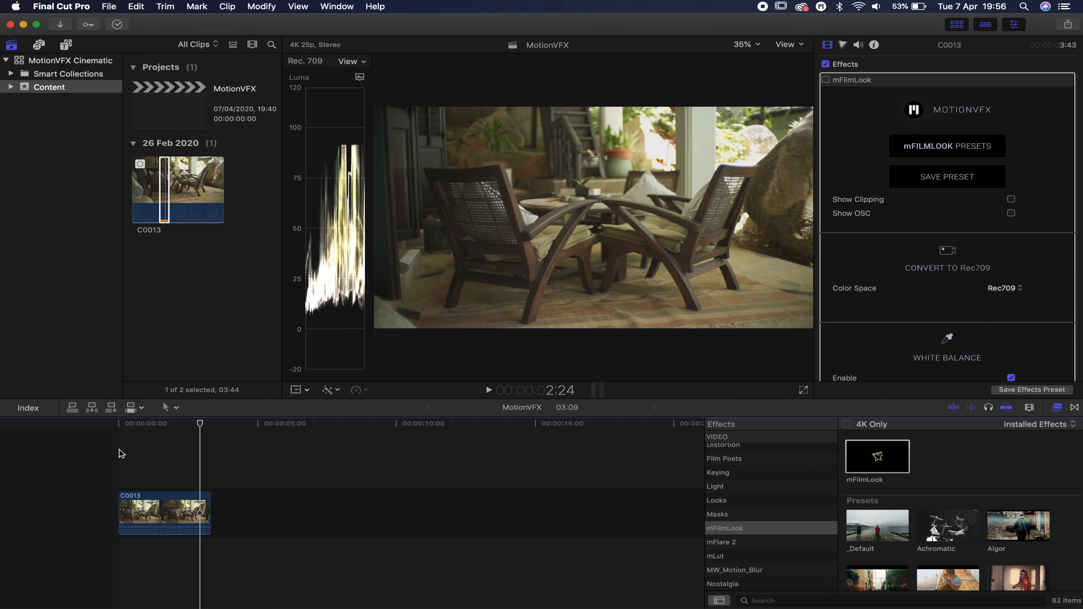
Switch the mFilmLook effect back on and play the clip from its start to review the finished cinematic look.
click(825, 80)
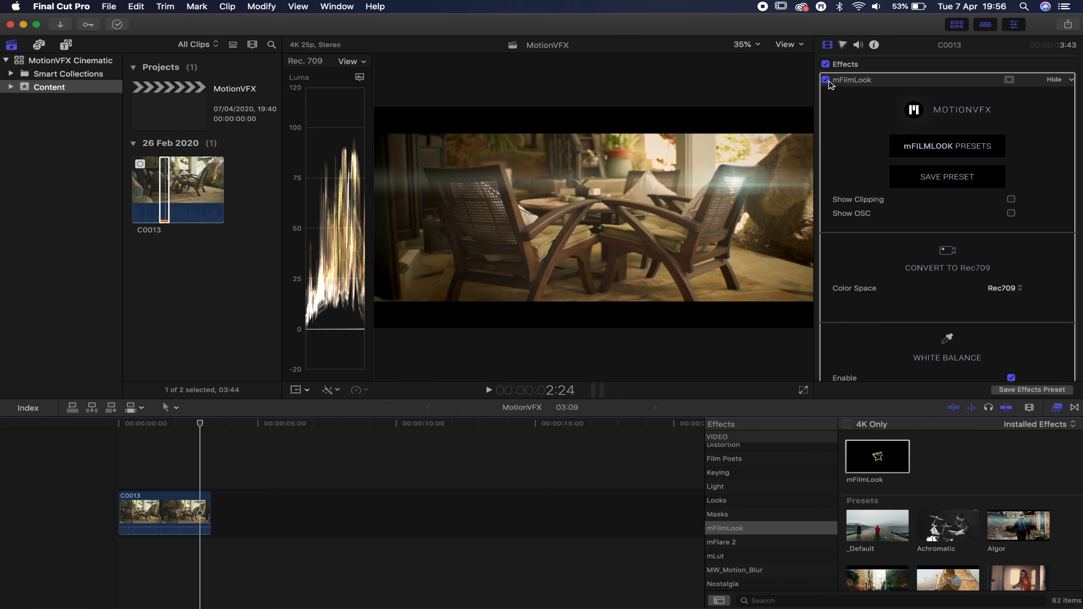
click(122, 431)
key(space)
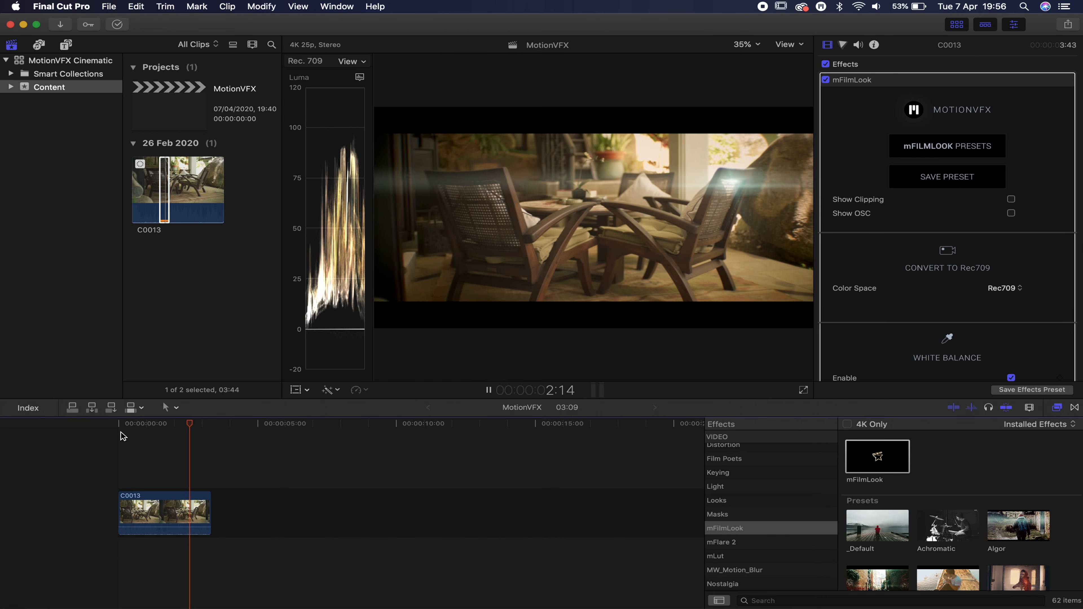
key(space)
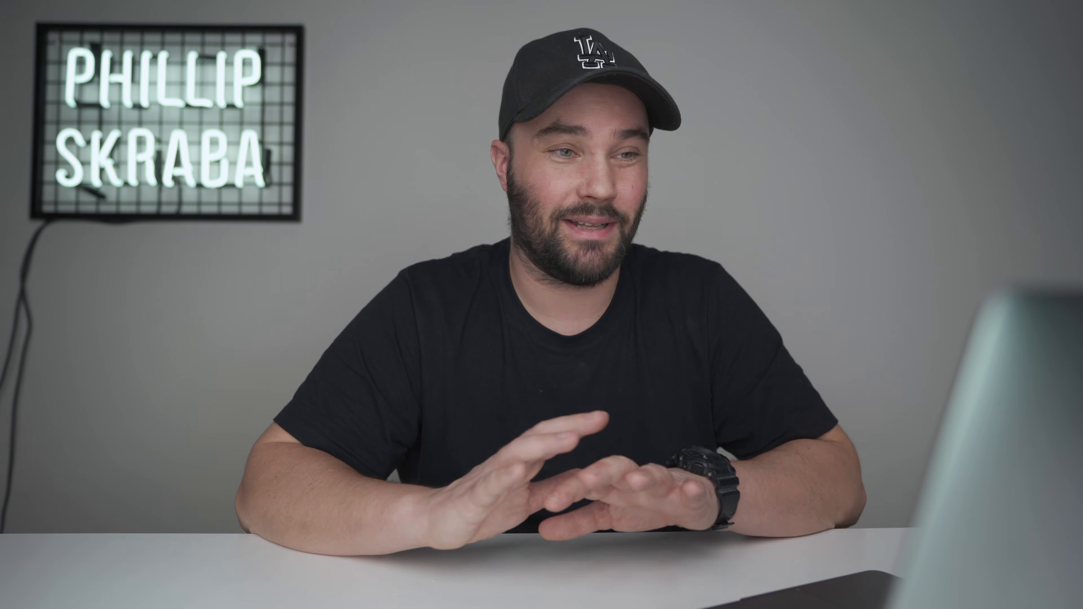